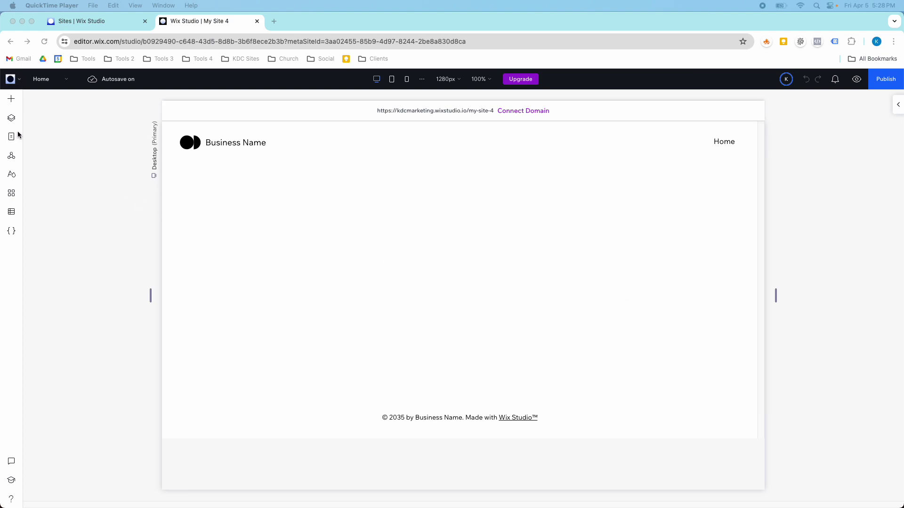
Open the Wireframes category of the Add Elements panel and scroll through the Hero layouts
click(11, 105)
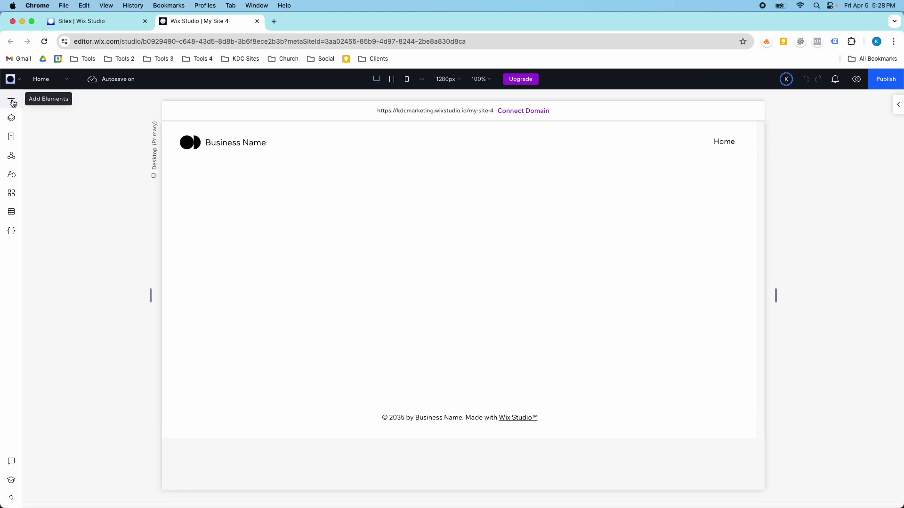
click(11, 99)
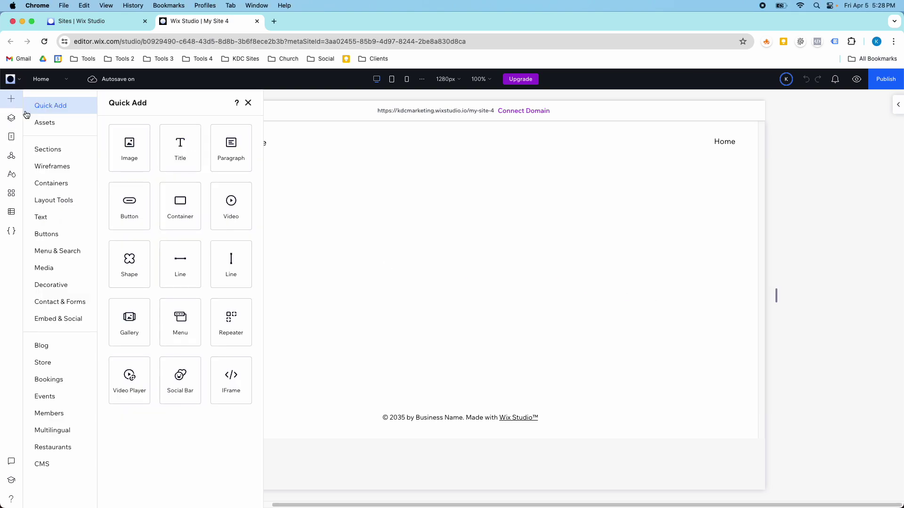
click(51, 165)
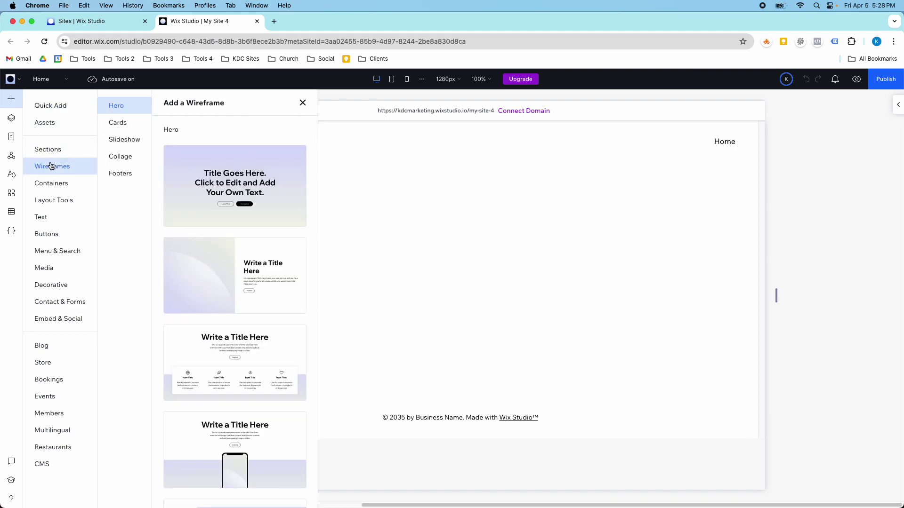
scroll(190, 234, down, 5)
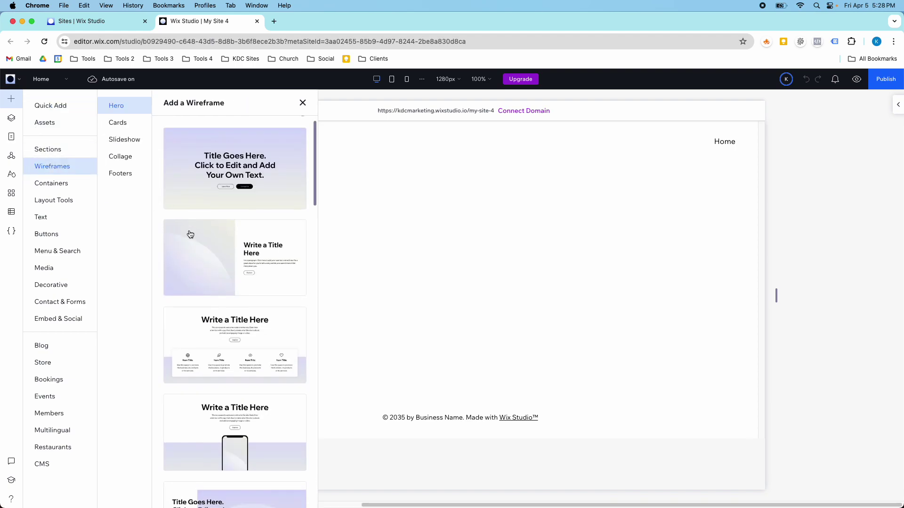
scroll(190, 234, down, 2)
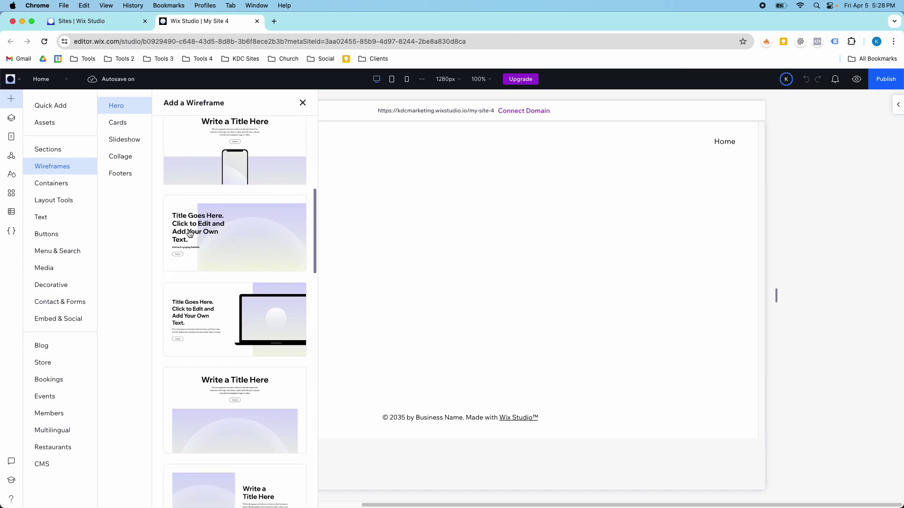
scroll(186, 232, up, 2)
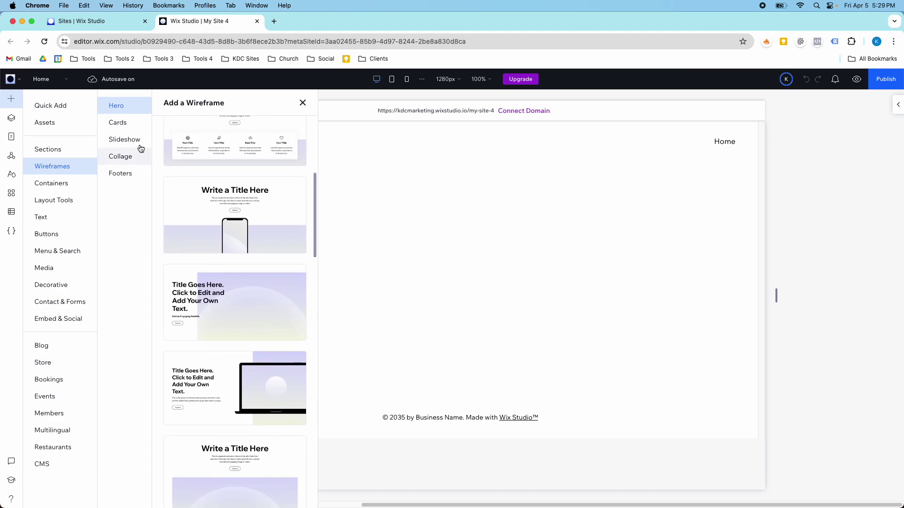
Compare the Cards, Slideshow, Collage and Footers wireframe layouts, ending back on Hero
click(123, 124)
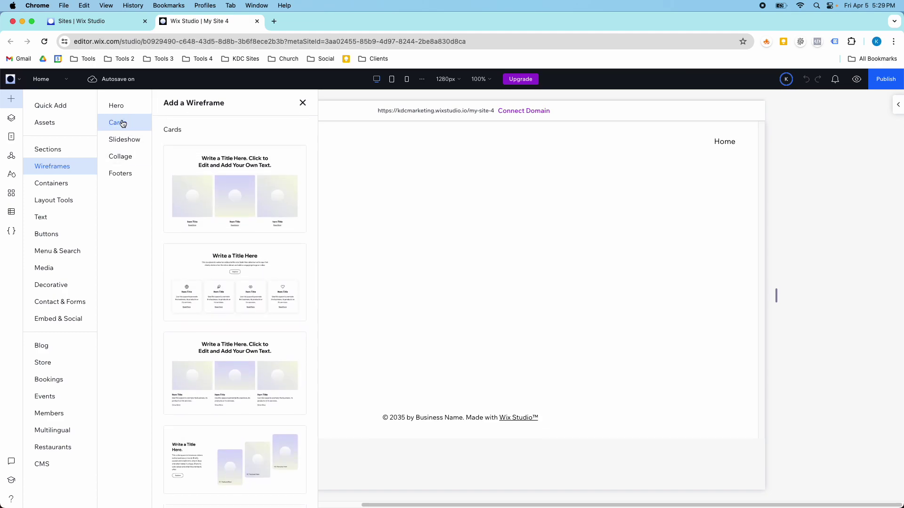
click(133, 147)
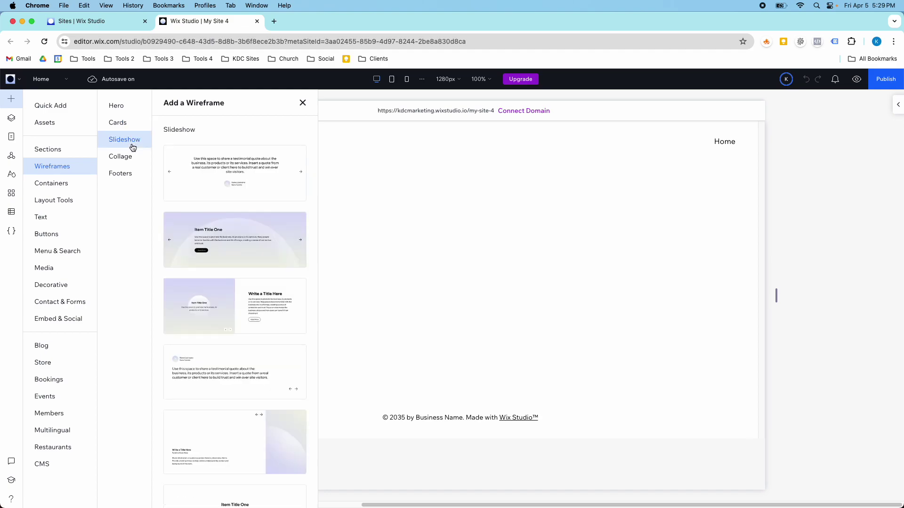
click(130, 158)
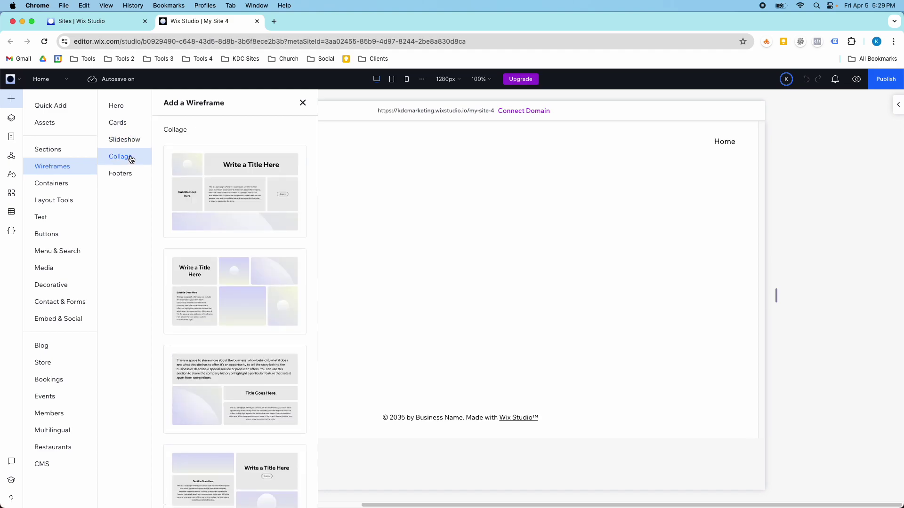
click(132, 175)
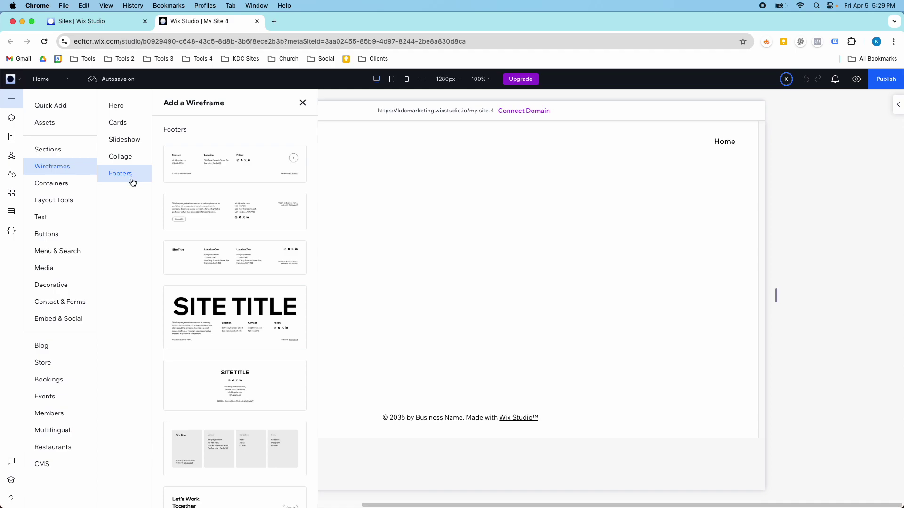
click(123, 112)
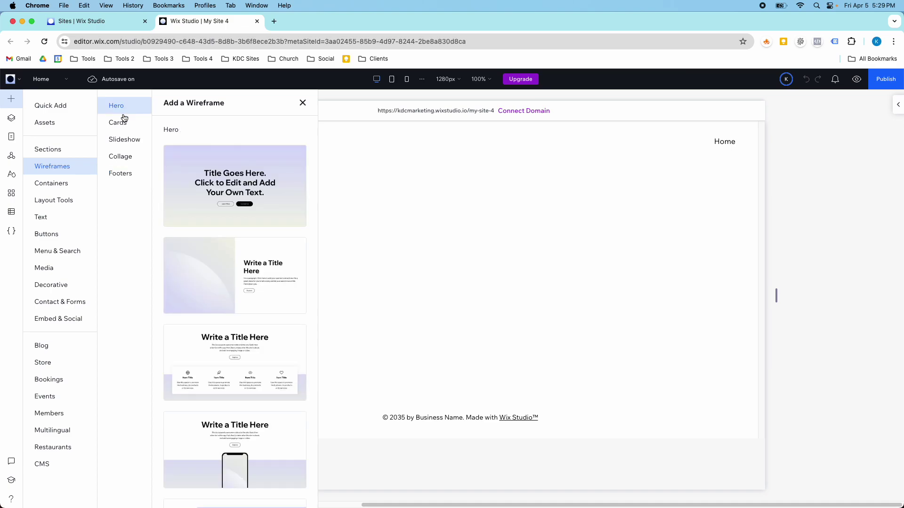
Add the split image-and-title Hero wireframe, then a new section holding the three-card Cards wireframe
click(186, 253)
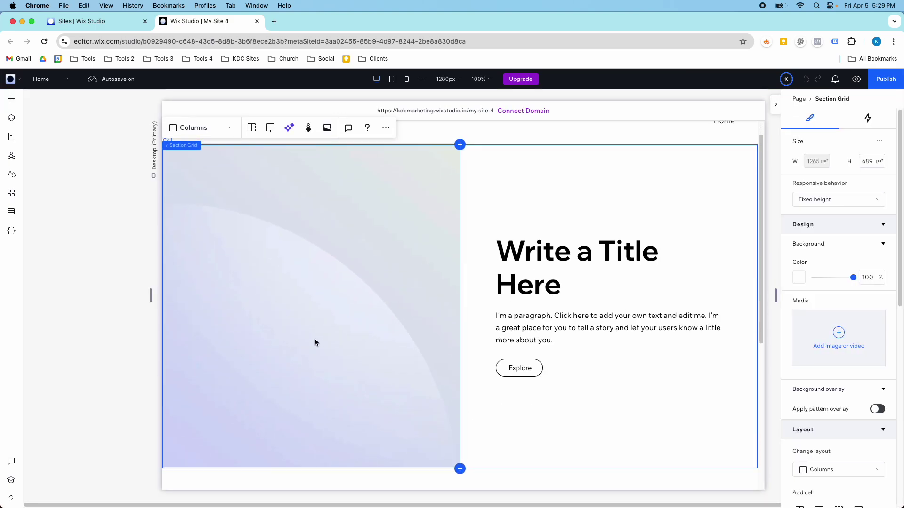
click(460, 472)
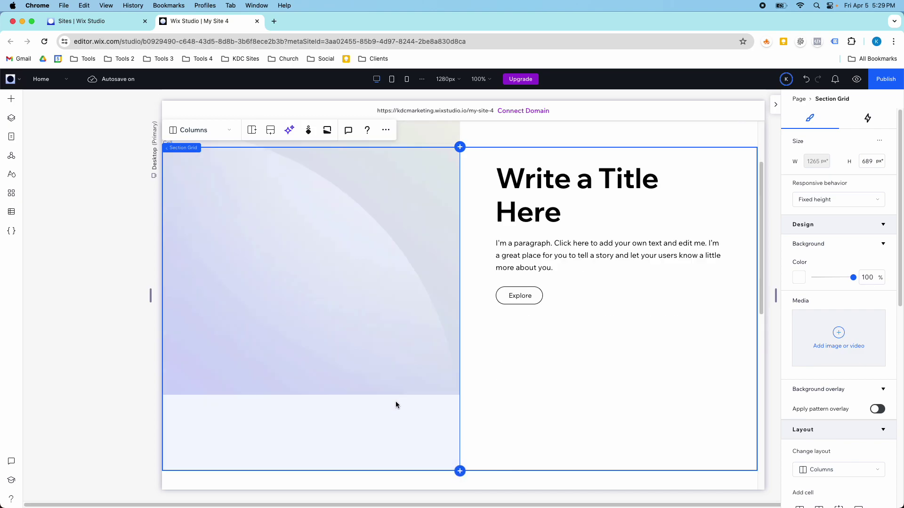
click(11, 98)
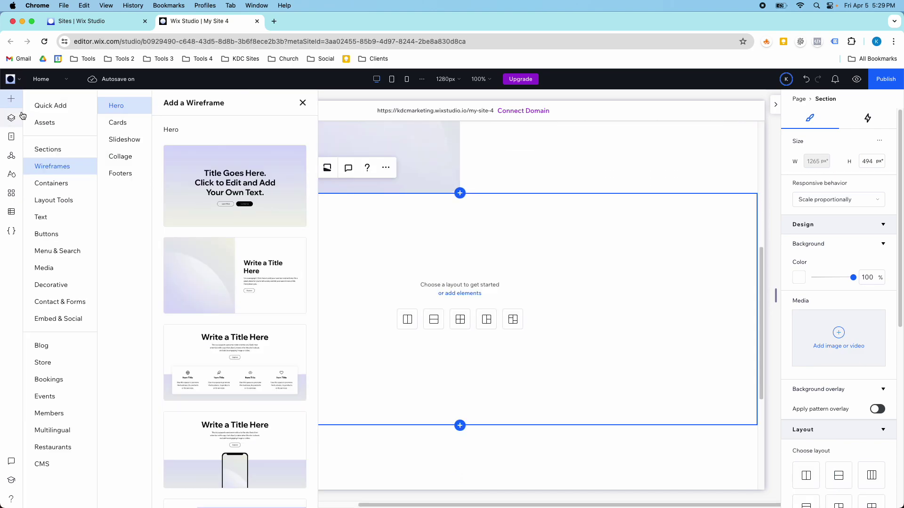
click(118, 122)
scroll(187, 282, down, 3)
drag(187, 283, 405, 283)
scroll(400, 291, up, 5)
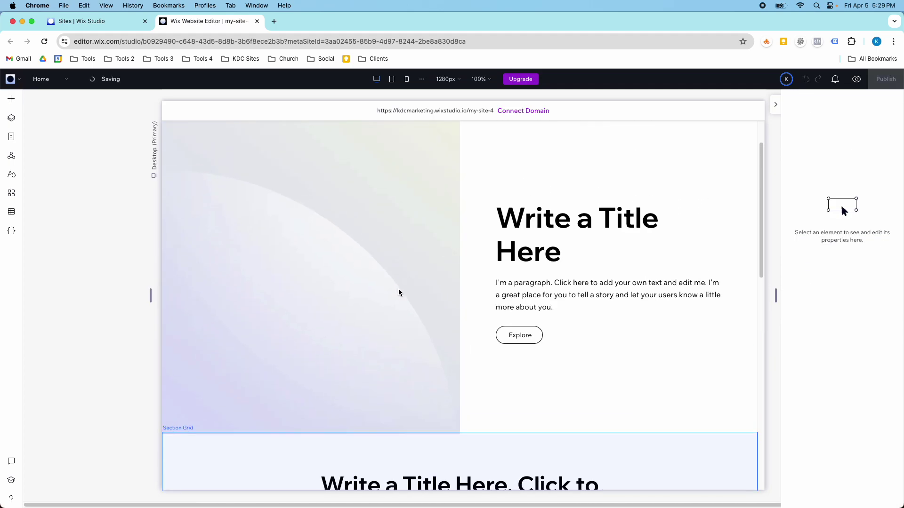
scroll(377, 295, down, 12)
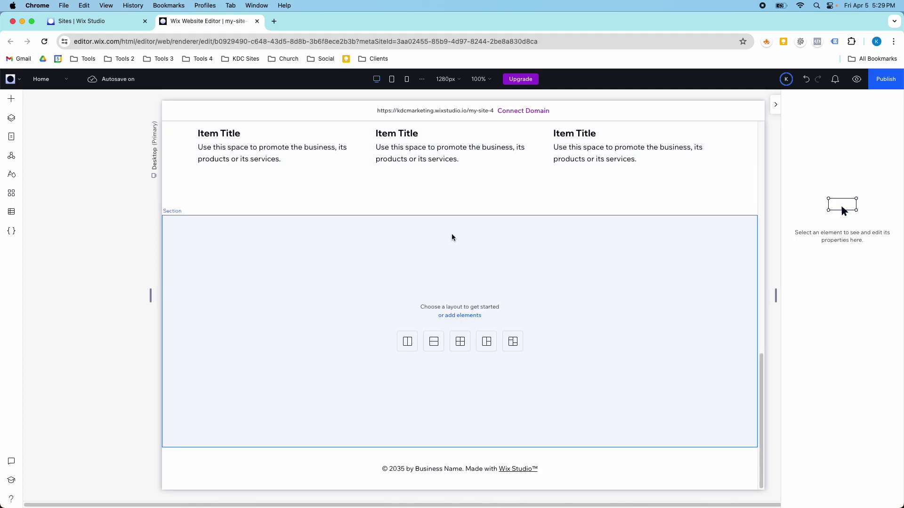
Drag the testimonial Slideshow wireframe onto the page below the cards
click(11, 98)
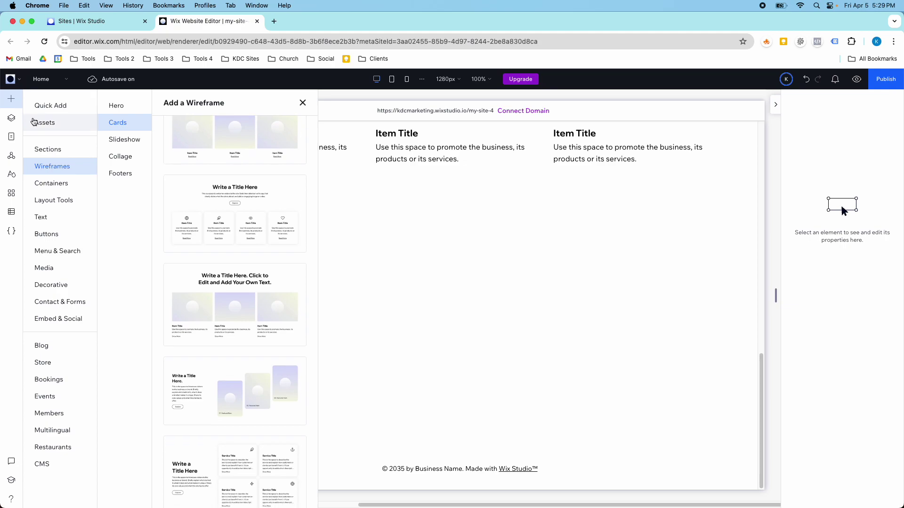
click(120, 141)
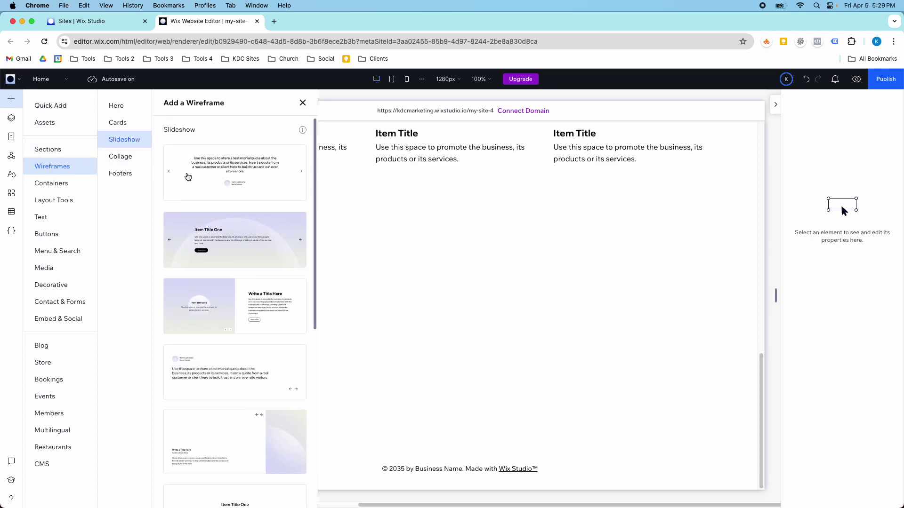
drag(187, 178, 382, 300)
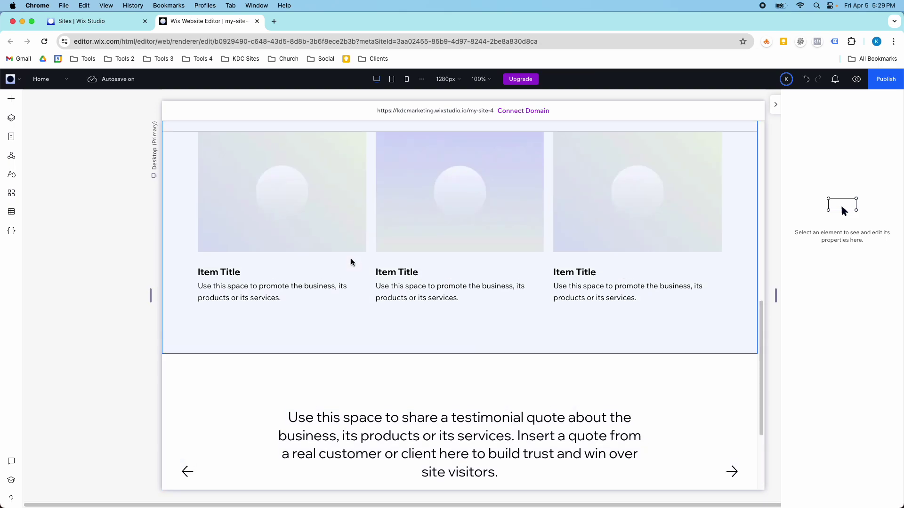
Place the large SITE TITLE Footers wireframe below the testimonial slideshow
click(11, 99)
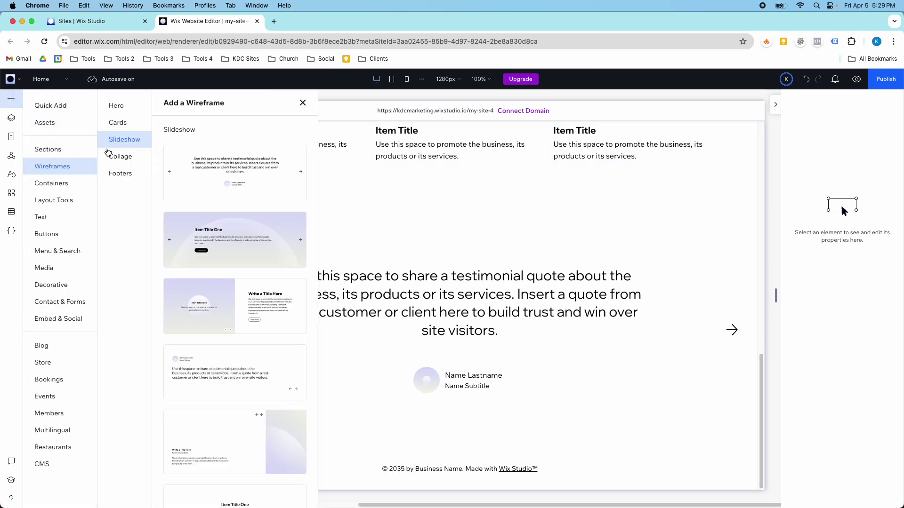
click(126, 174)
scroll(185, 274, down, 2)
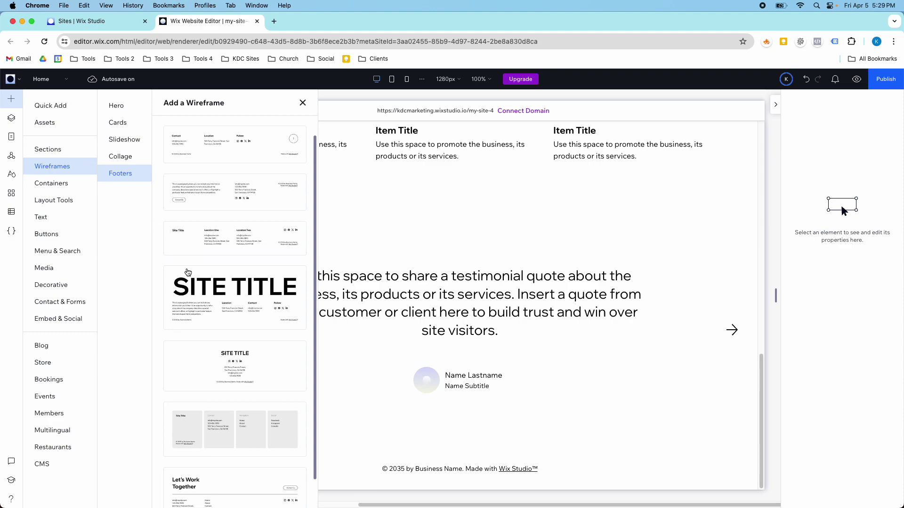
drag(245, 276, 399, 424)
scroll(376, 358, down, 5)
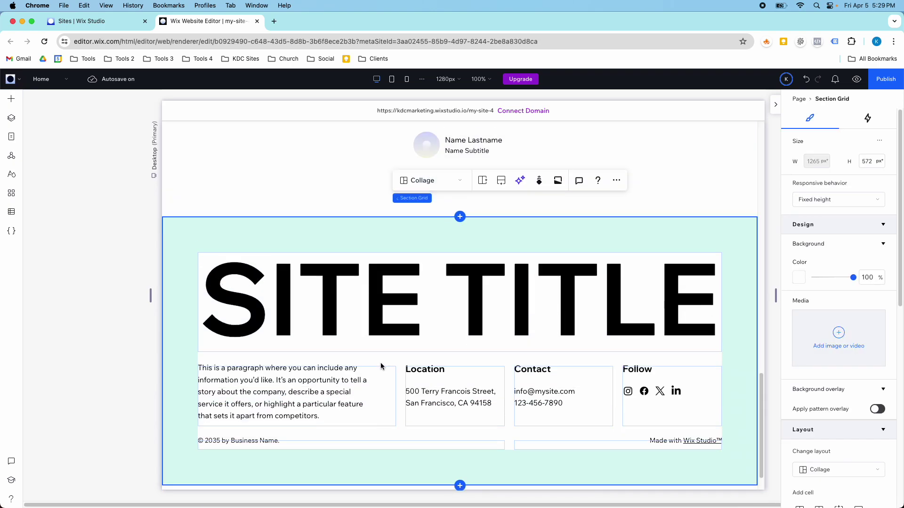
scroll(280, 225, up, 12)
scroll(280, 221, up, 5)
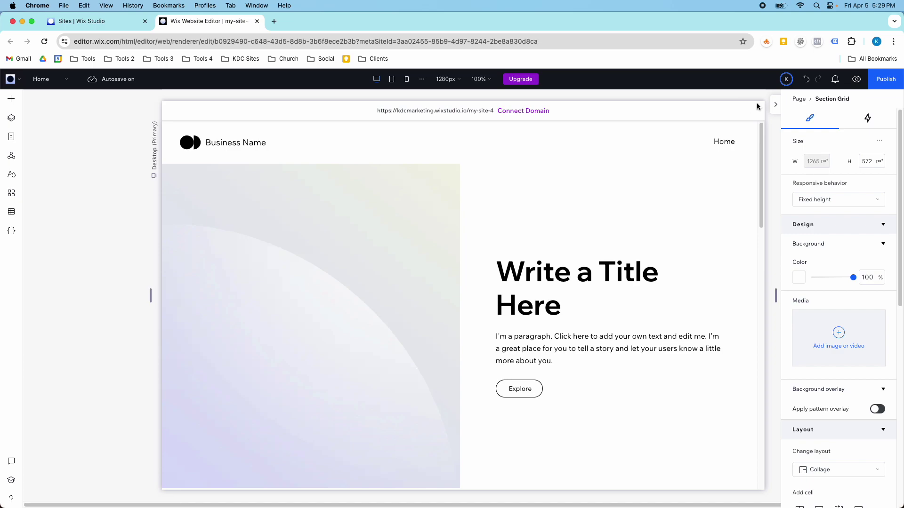
Preview the page on Mobile, scrolling through it and advancing the testimonial slideshow twice
click(857, 78)
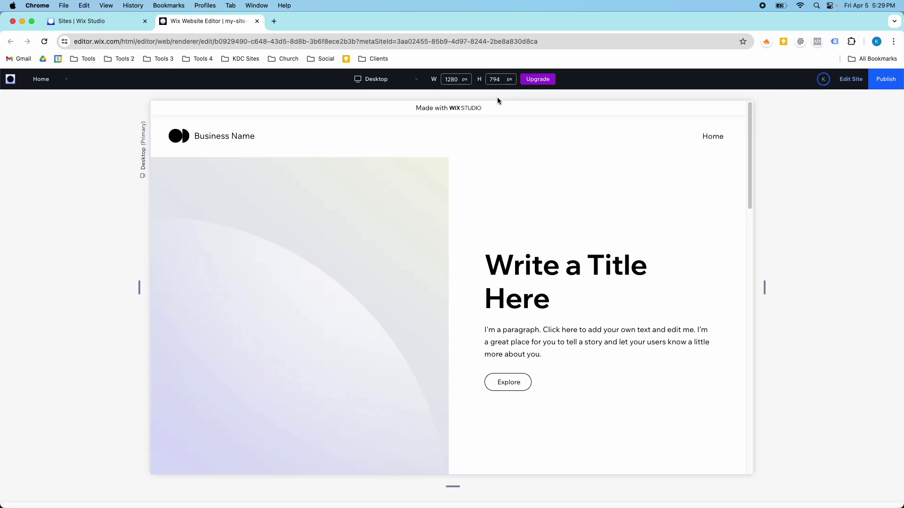
click(406, 83)
click(392, 117)
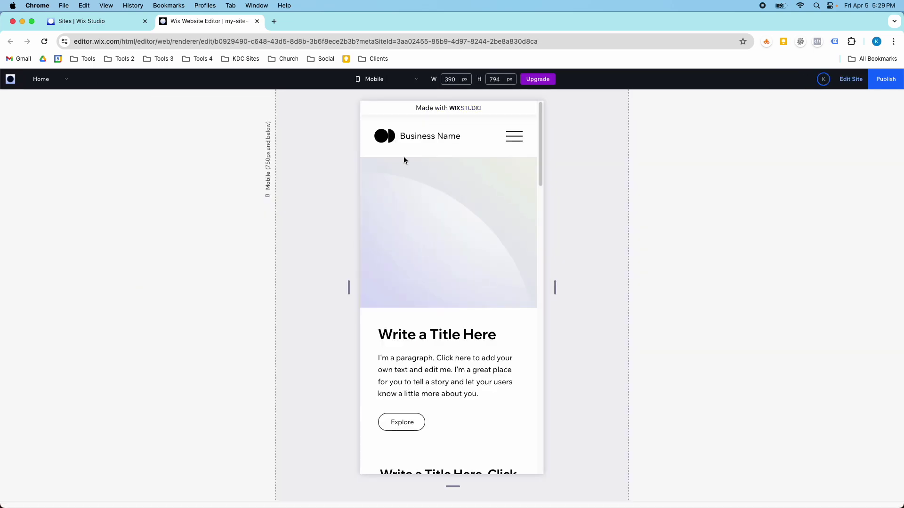
scroll(404, 160, down, 5)
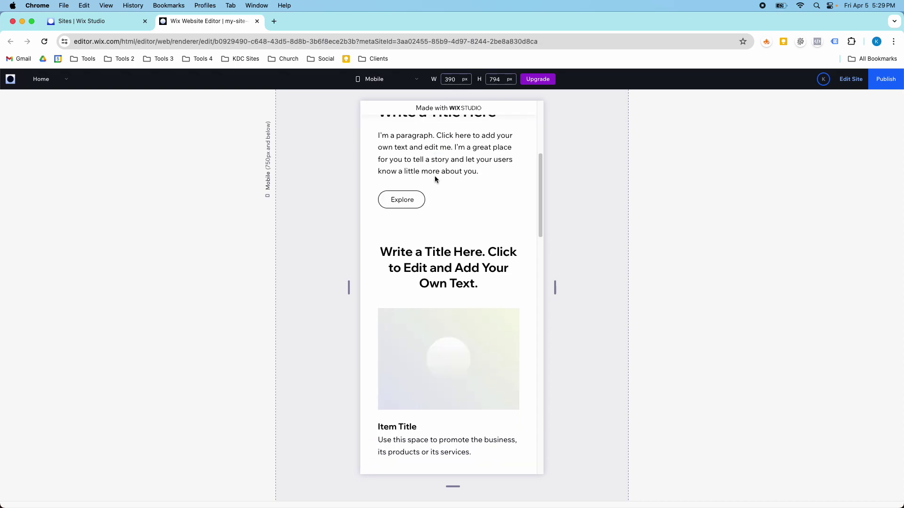
scroll(434, 176, down, 5)
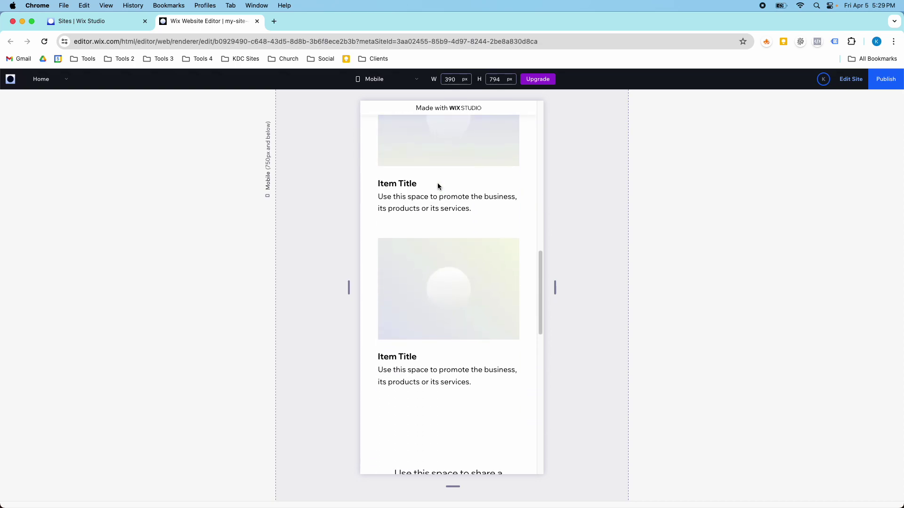
scroll(438, 186, down, 5)
click(526, 283)
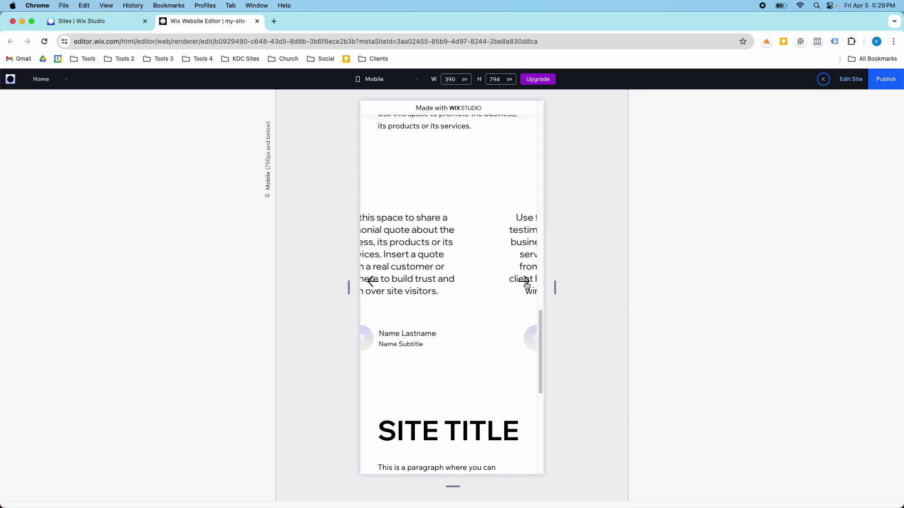
click(525, 283)
scroll(502, 268, down, 6)
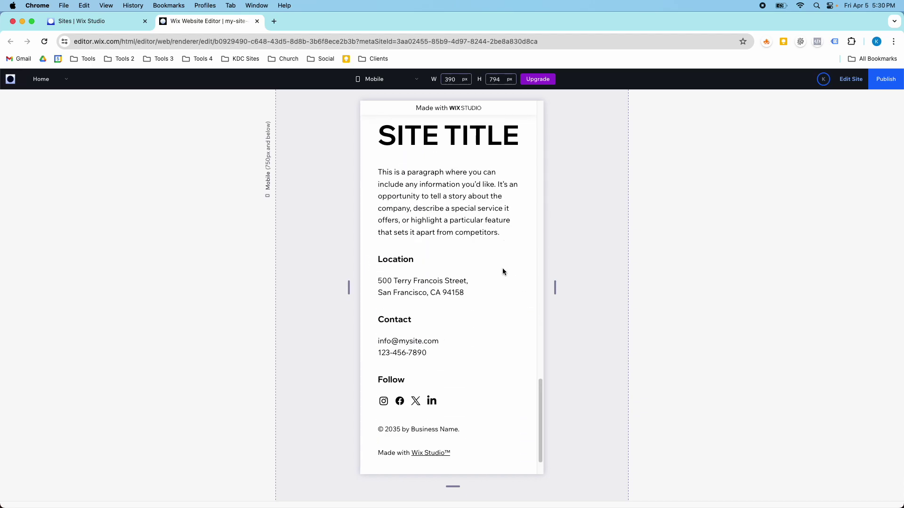
scroll(493, 258, up, 15)
scroll(481, 241, up, 1)
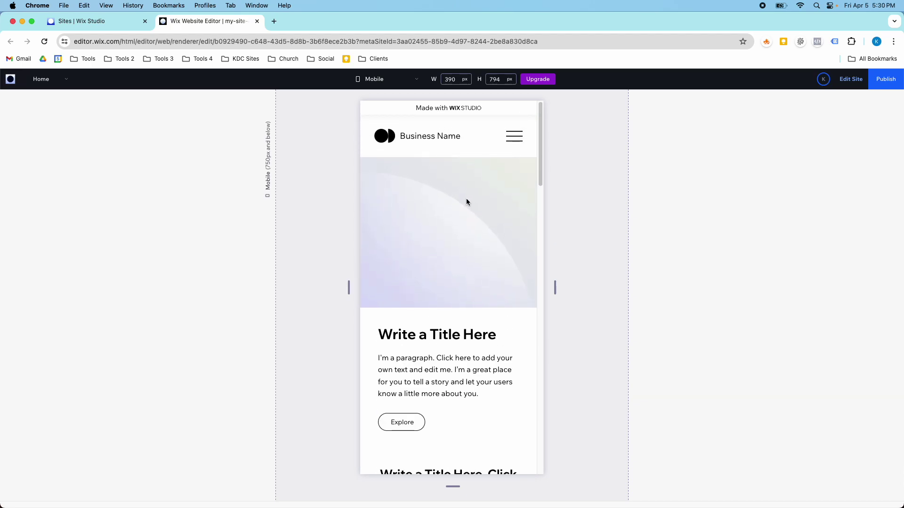
Switch the preview back to Desktop and scroll down to the footer
click(377, 79)
click(377, 151)
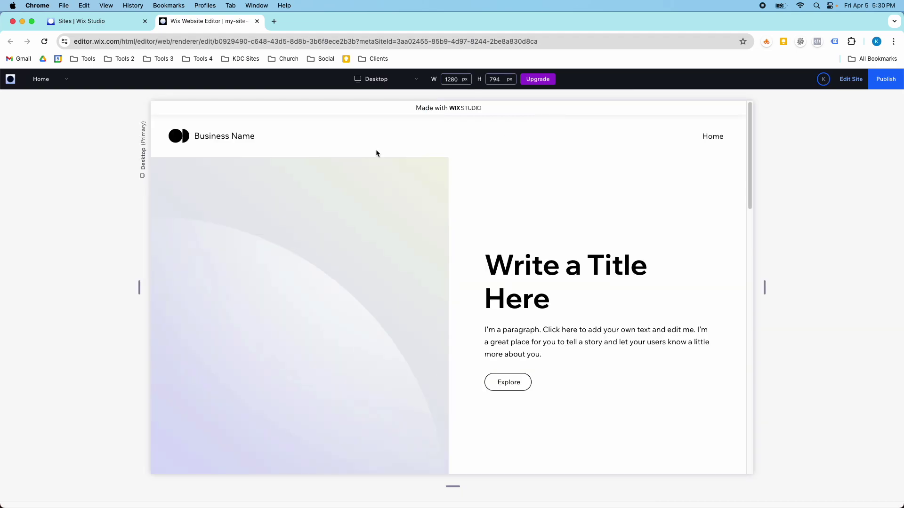
scroll(323, 172, down, 10)
scroll(324, 179, down, 6)
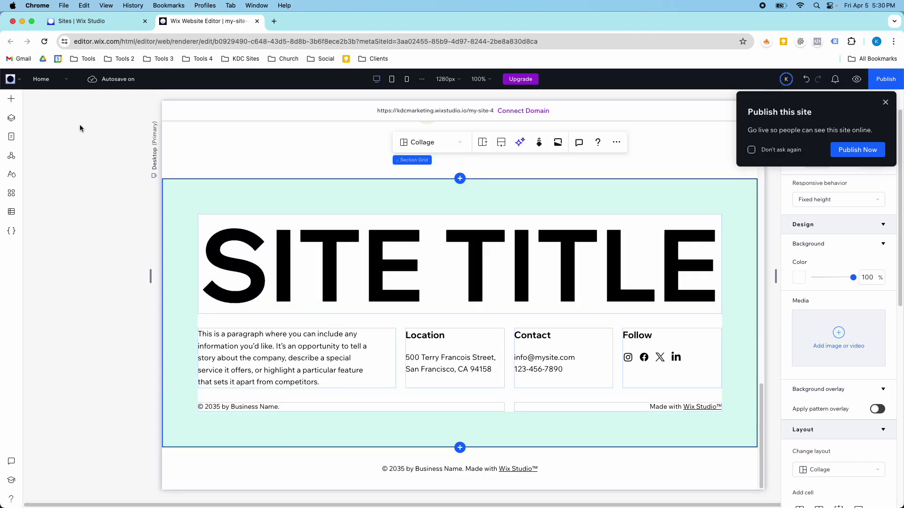
Detach the old Footer from its global section in Layers and delete it
click(13, 118)
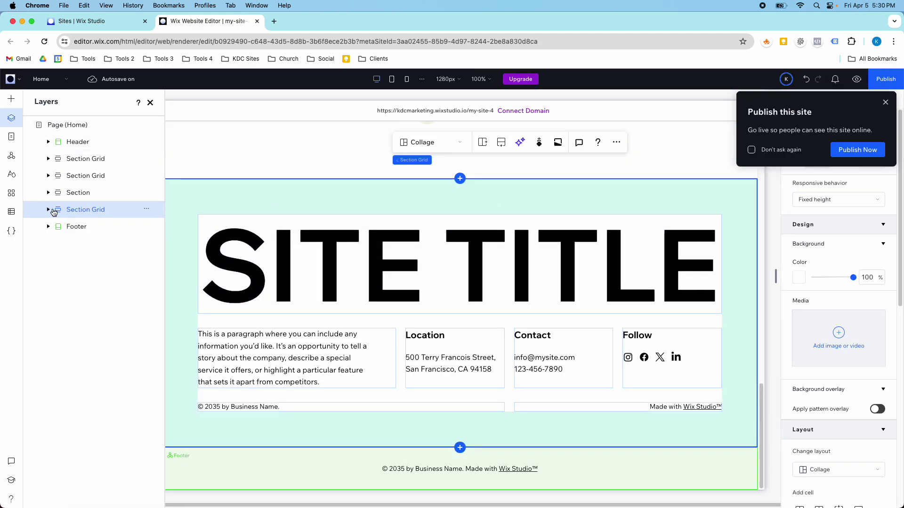
click(11, 155)
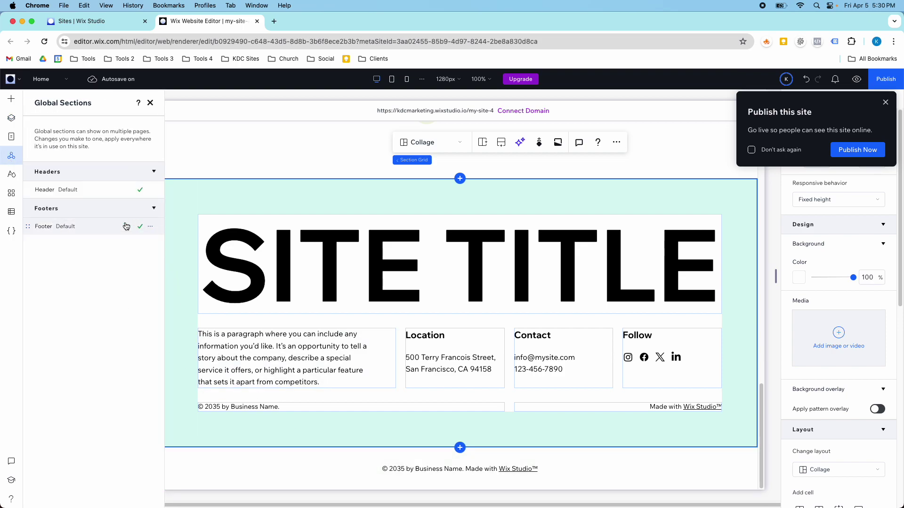
click(149, 228)
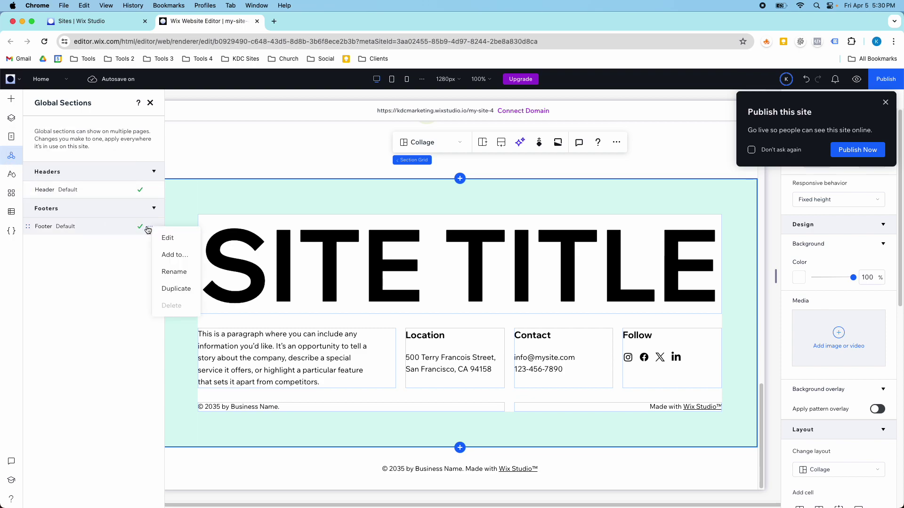
click(11, 118)
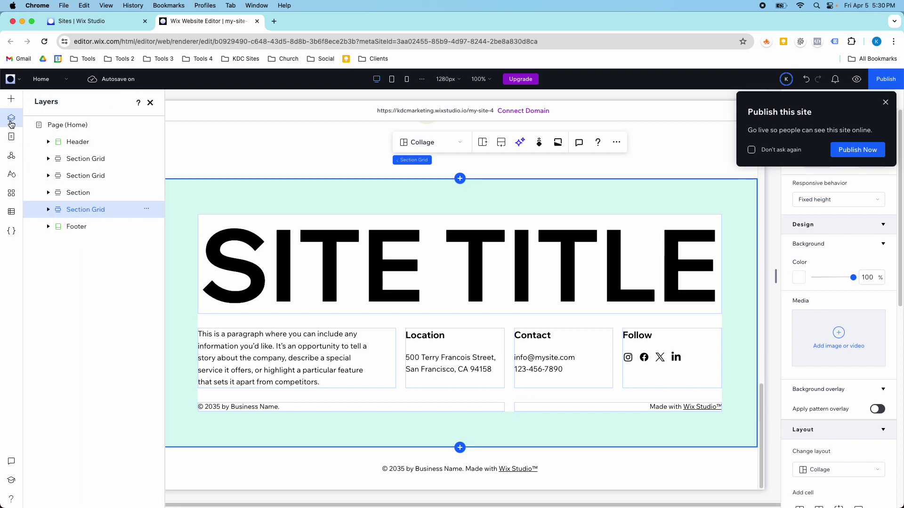
click(147, 226)
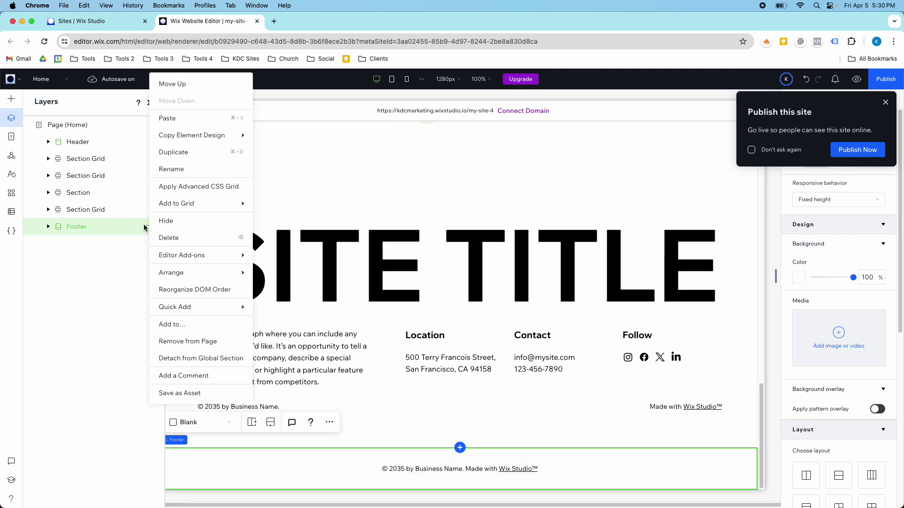
click(188, 359)
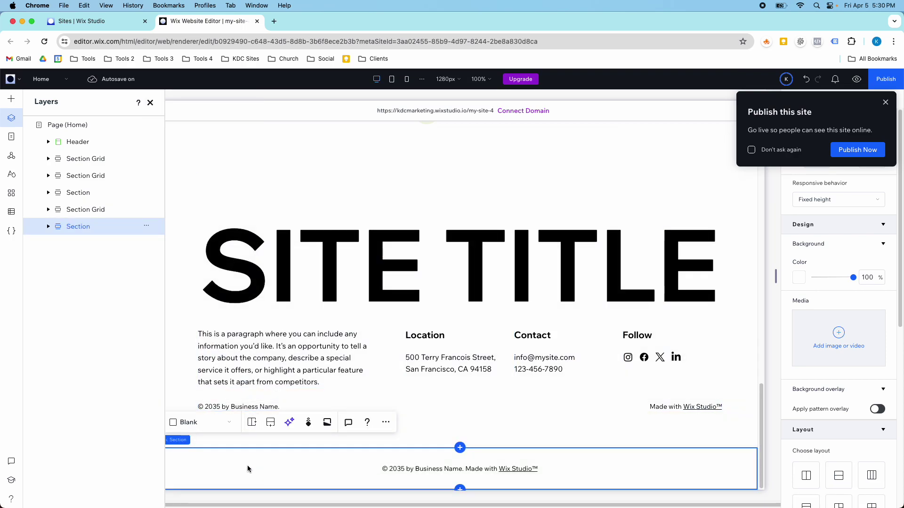
key(Delete)
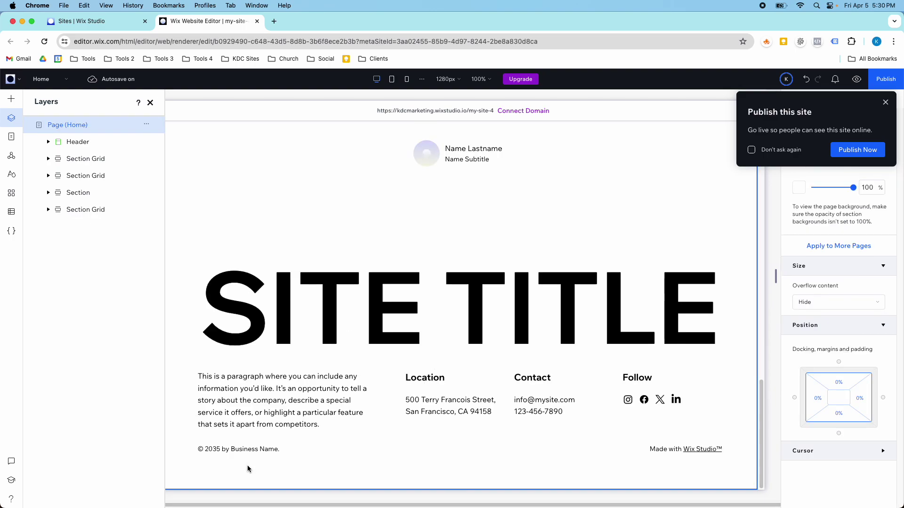
Set the SITE TITLE section grid as a global Footer
click(253, 238)
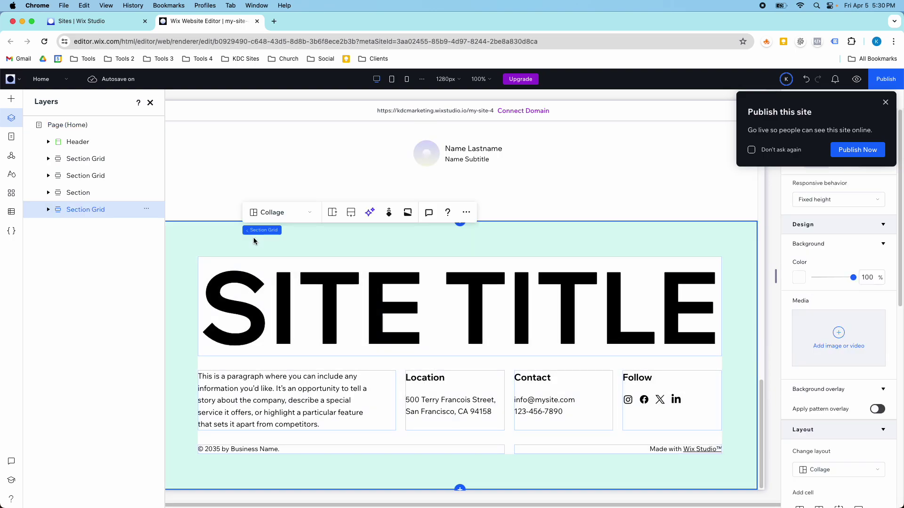
click(146, 210)
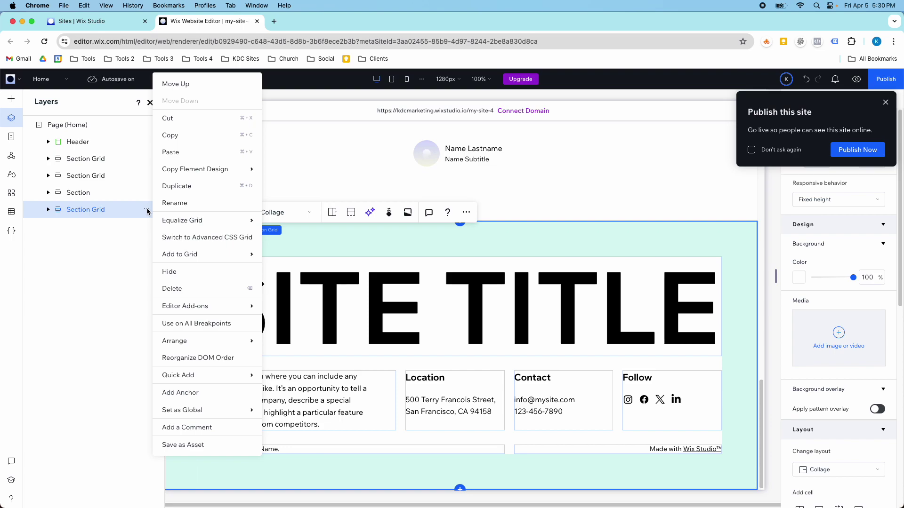
mouse_move(222, 410)
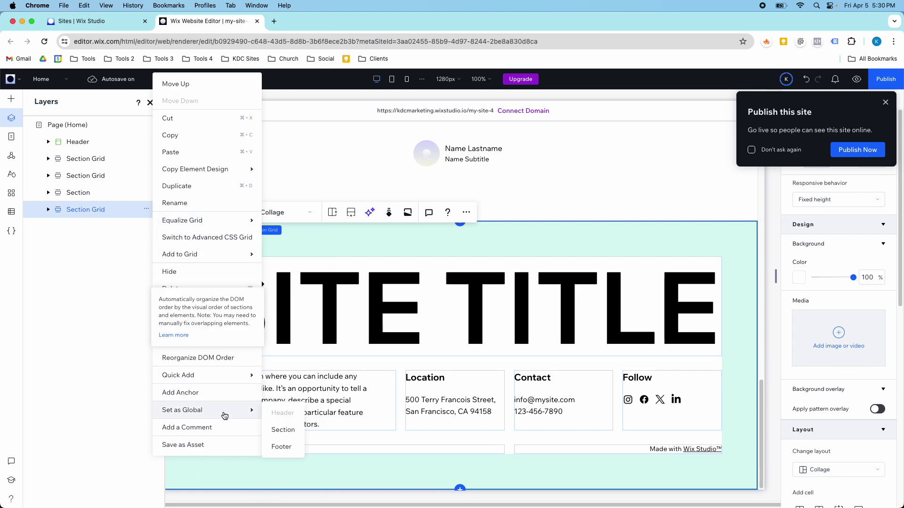
click(281, 446)
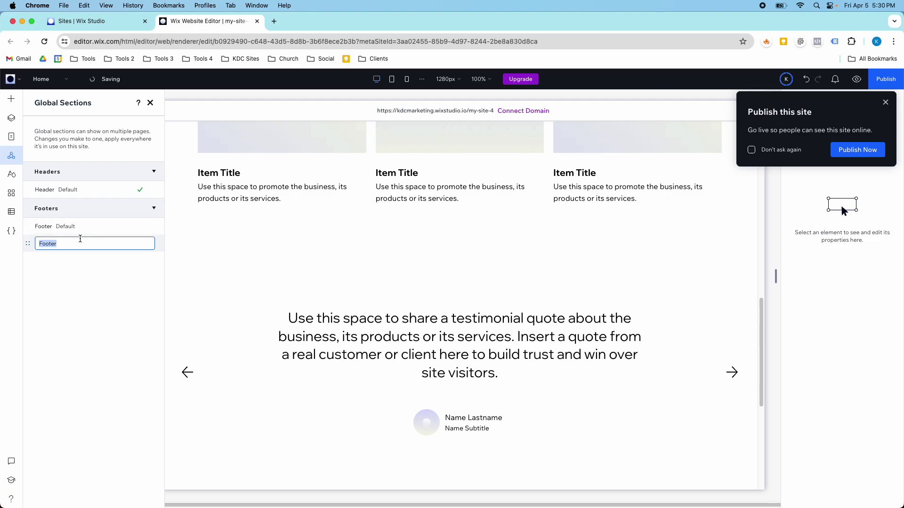
Keep the name Footer and set the new SITE TITLE footer as the default
key(Return)
click(151, 230)
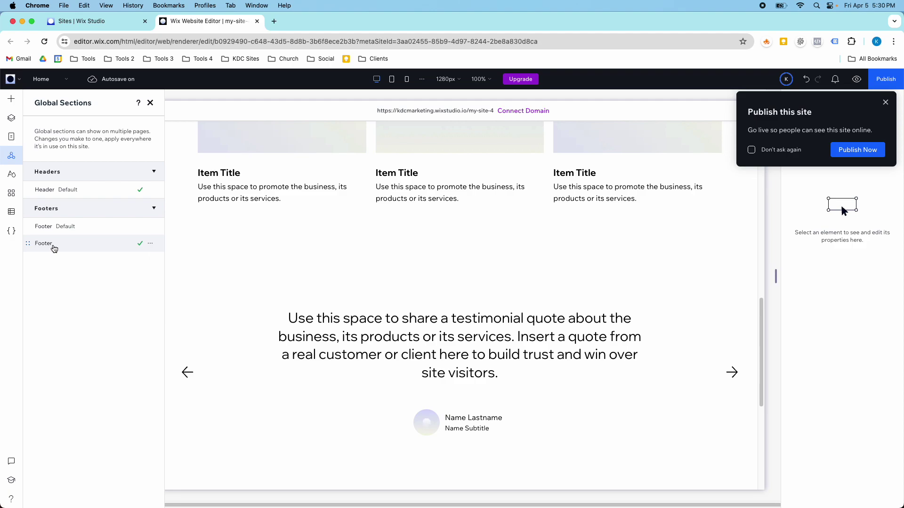
click(58, 248)
click(150, 243)
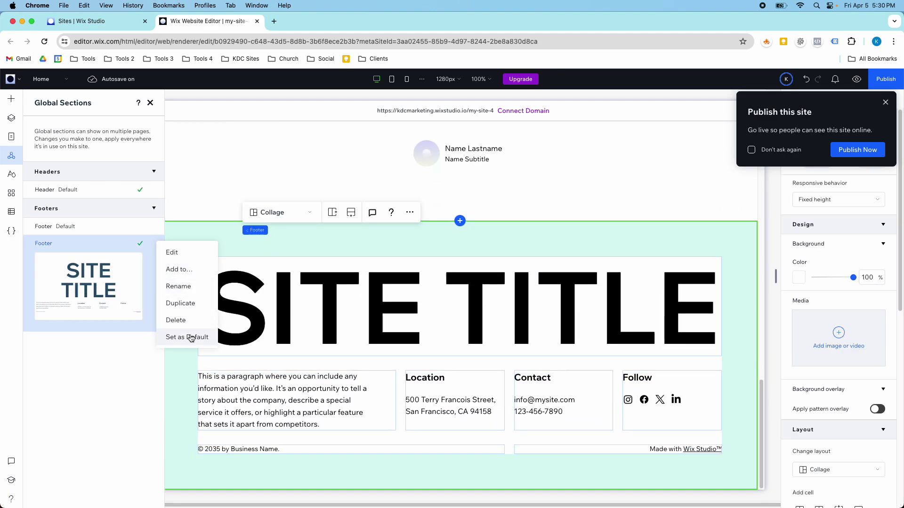
click(173, 337)
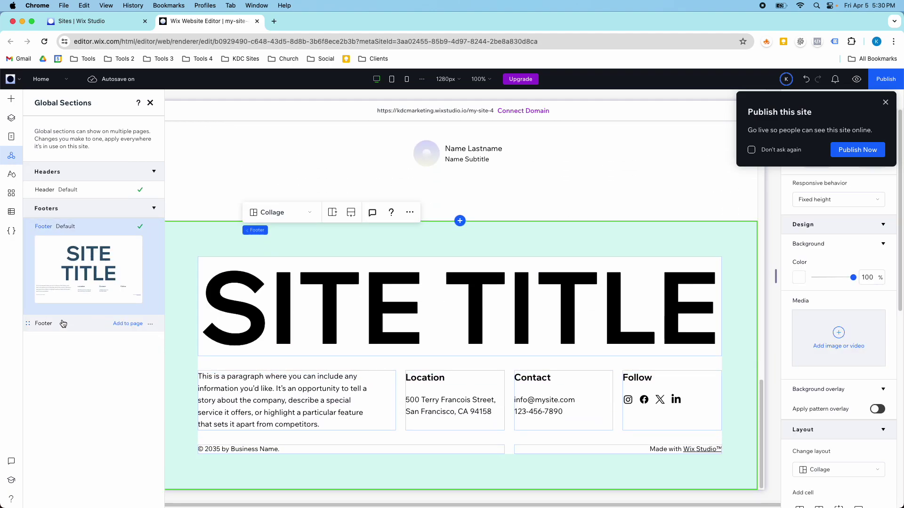
Delete the old global footer from Global Sections and confirm
click(66, 323)
click(150, 248)
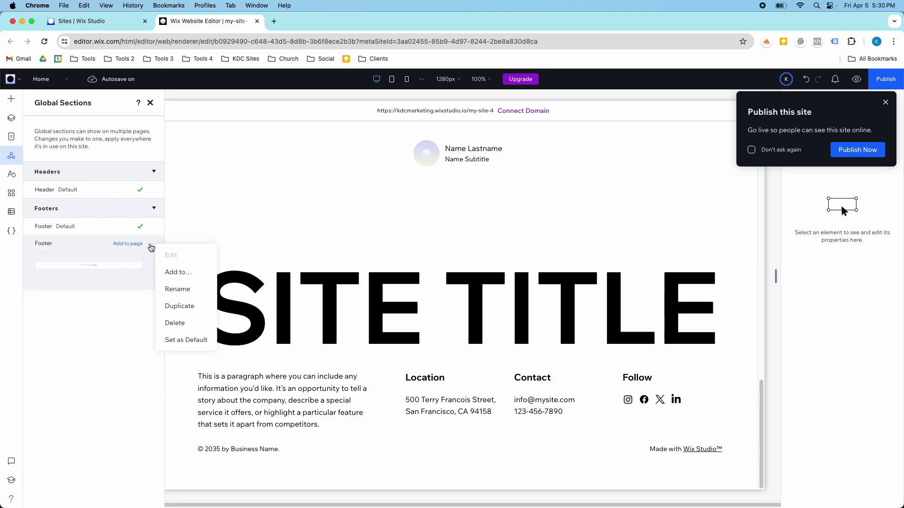
click(180, 322)
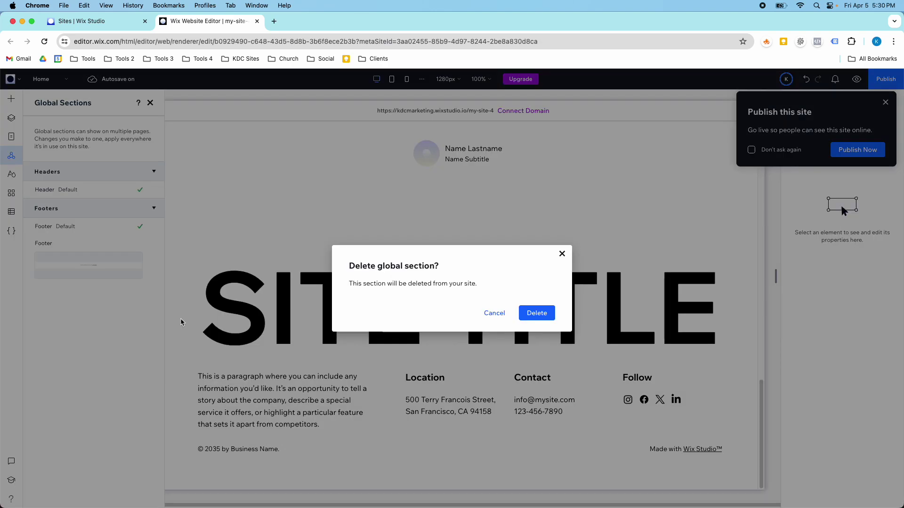
click(537, 313)
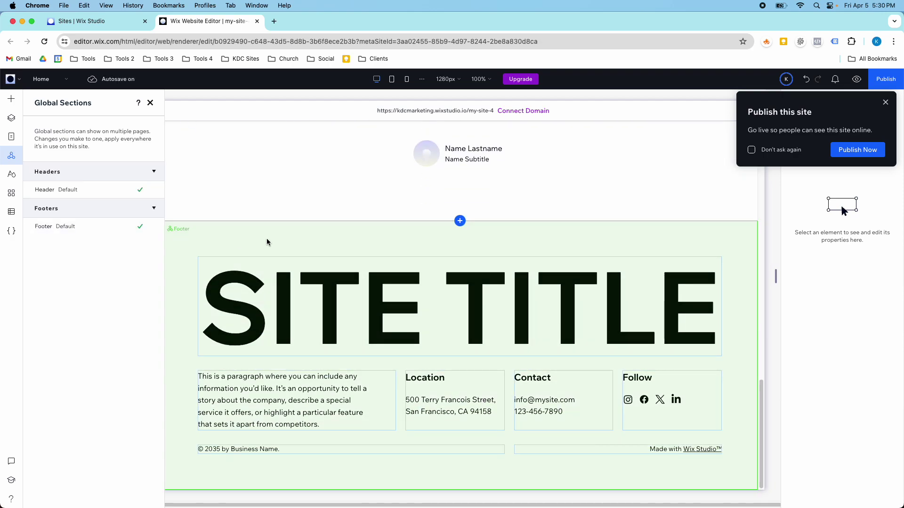
Close the Global Sections panel and Publish popup, then scroll down to the SITE TITLE footer
scroll(267, 242, up, 15)
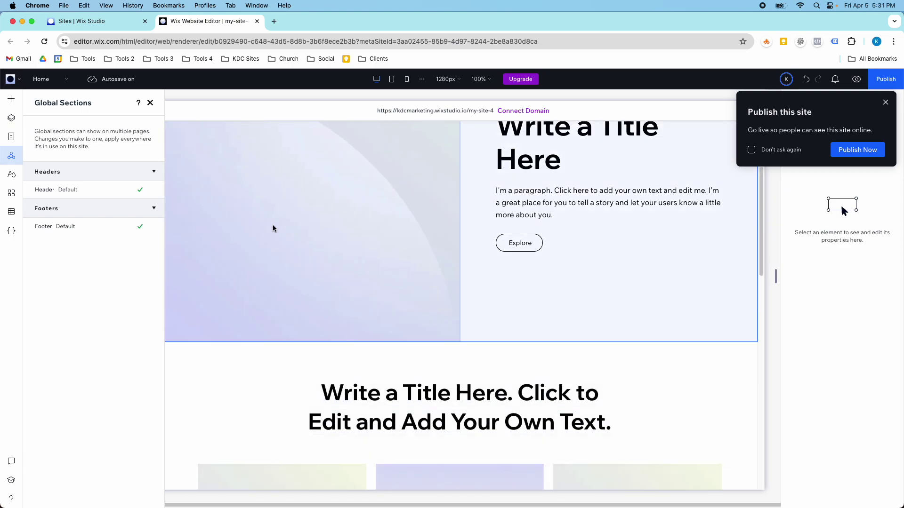
scroll(283, 212, up, 4)
click(151, 103)
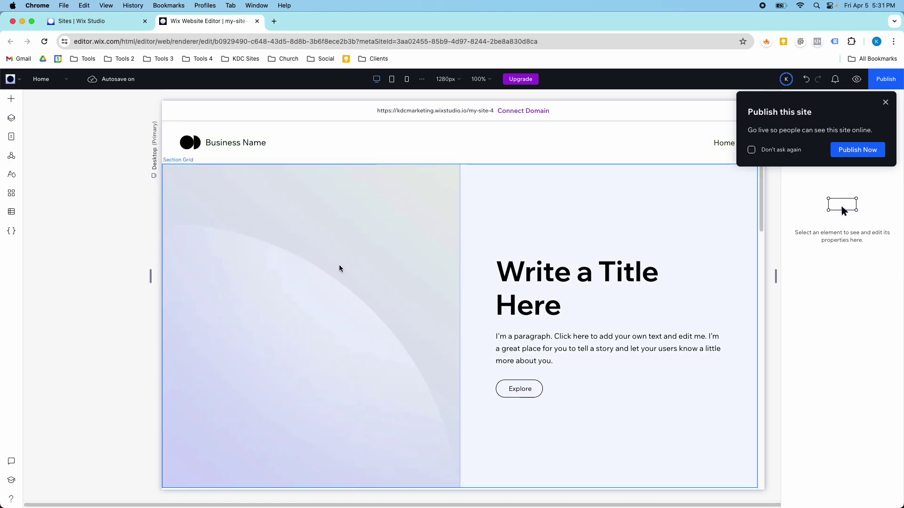
click(883, 105)
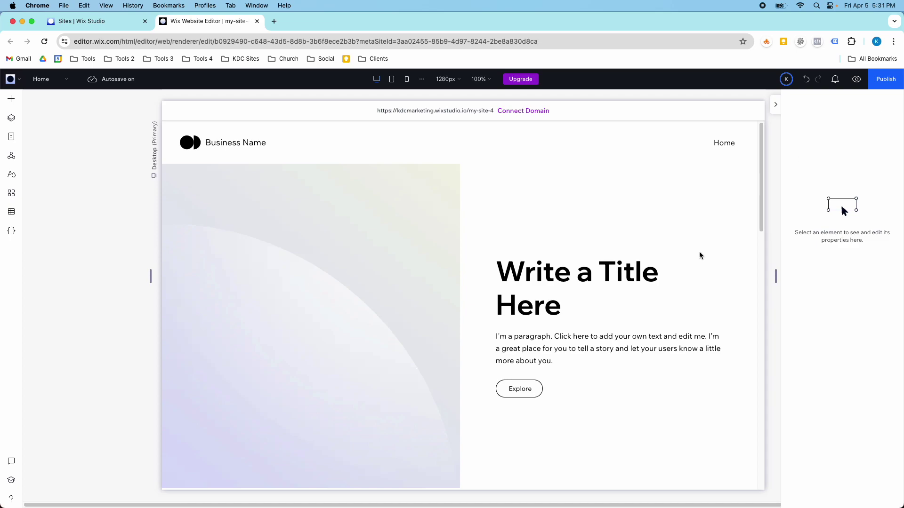
scroll(391, 323, down, 1)
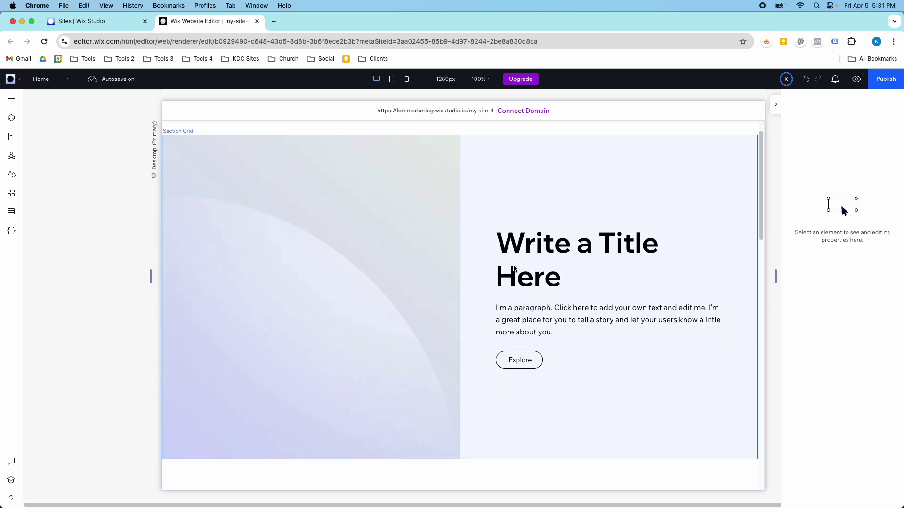
scroll(513, 268, down, 10)
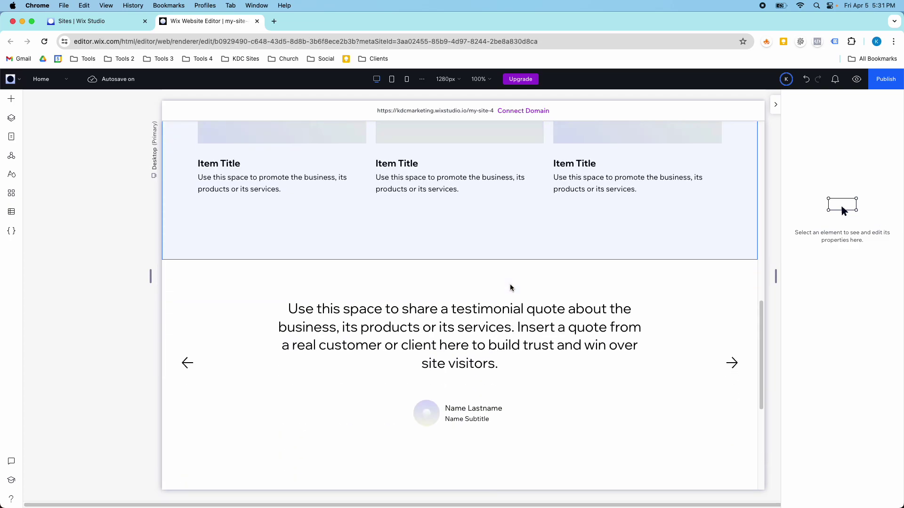
scroll(511, 288, down, 6)
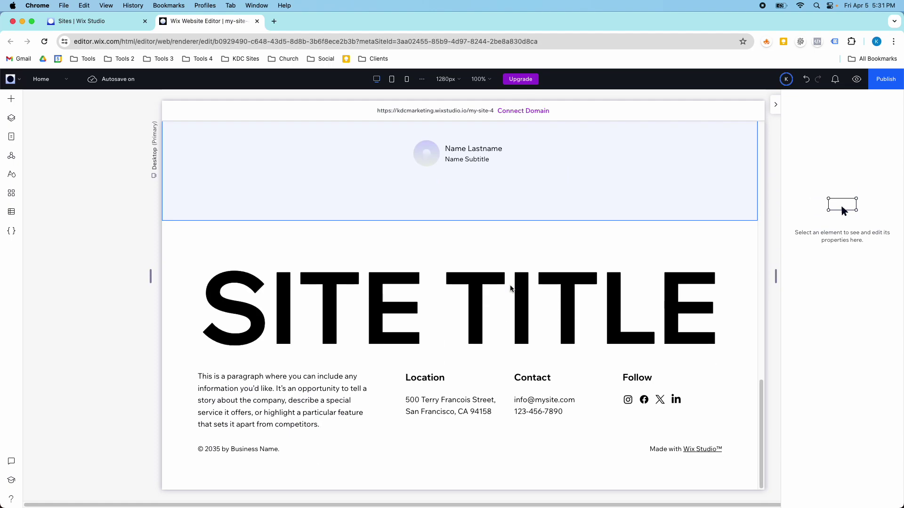
Reopen Wireframes and scroll through the Footers, Collage, Slideshow and Cards layouts
click(11, 98)
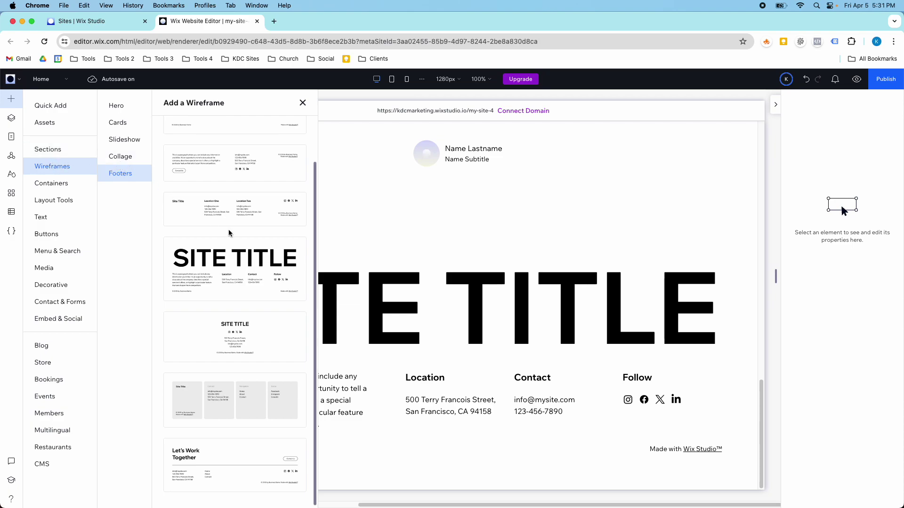
scroll(229, 233, up, 2)
click(120, 156)
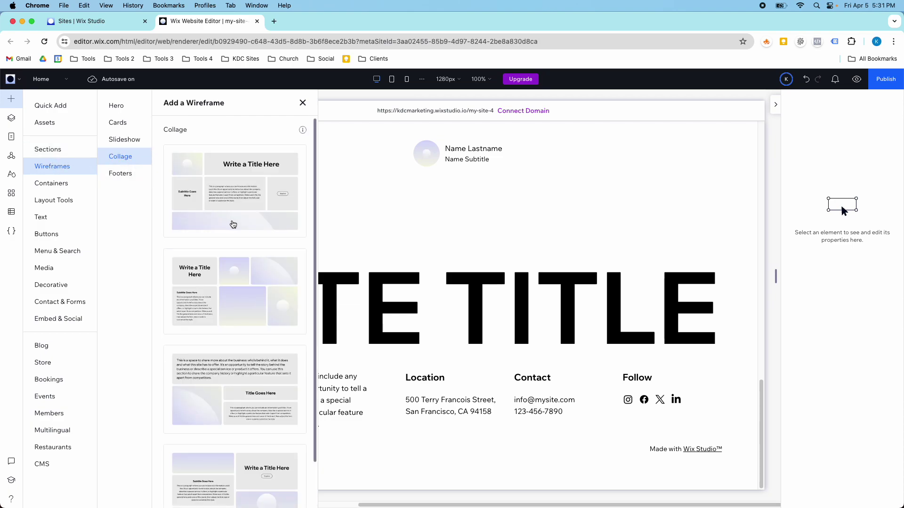
scroll(232, 223, down, 5)
scroll(233, 222, down, 2)
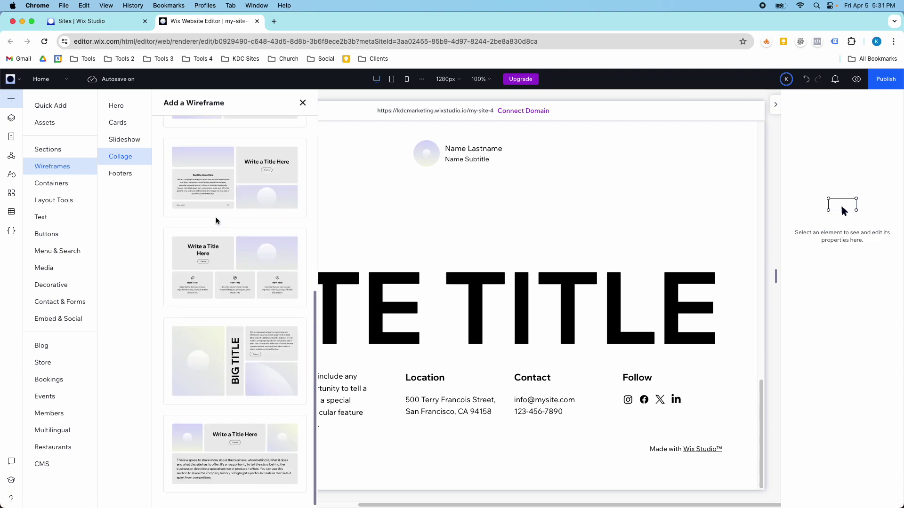
scroll(216, 222, up, 5)
click(134, 141)
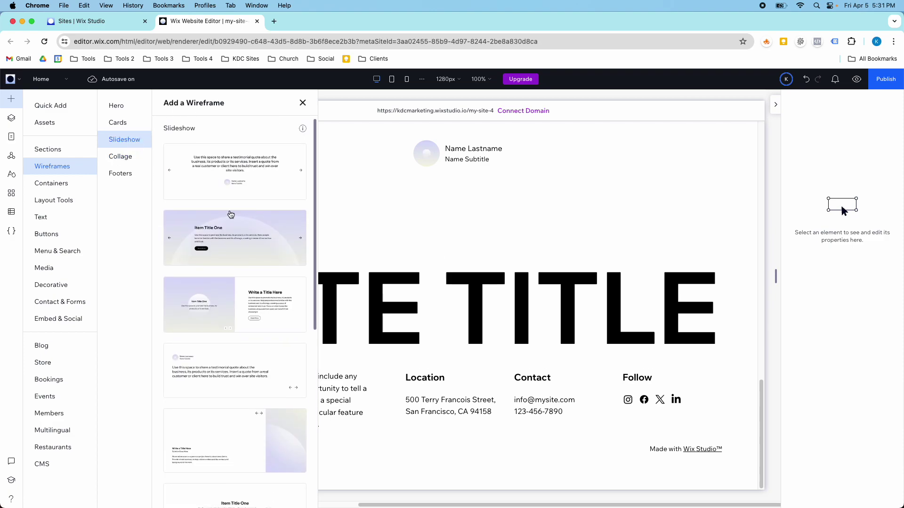
scroll(230, 214, down, 5)
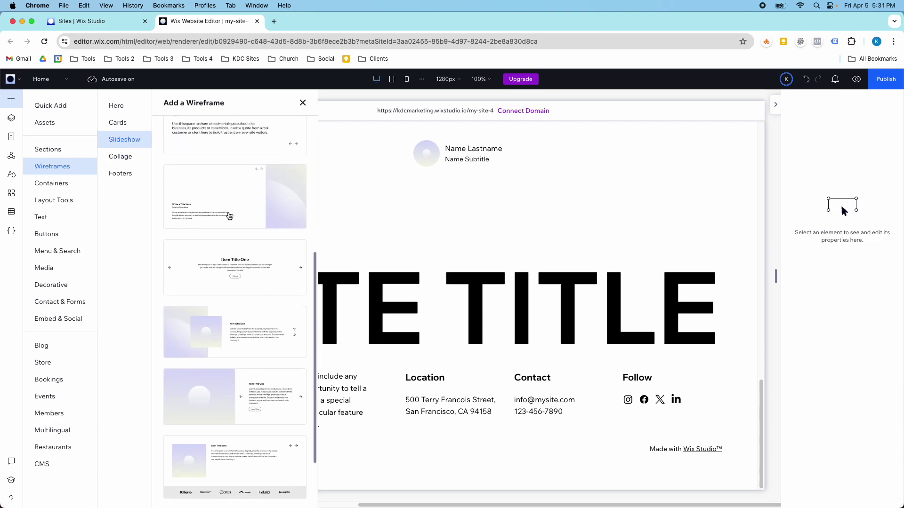
scroll(229, 216, down, 2)
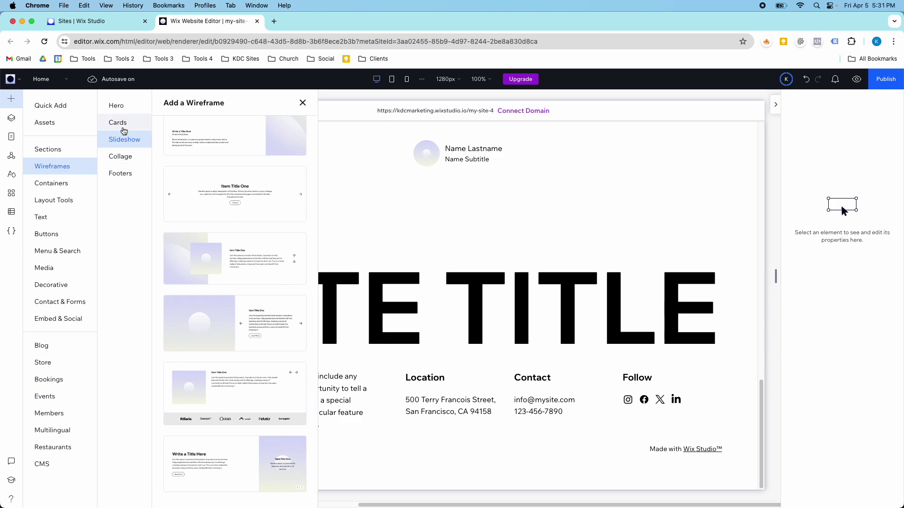
click(123, 128)
scroll(239, 253, down, 5)
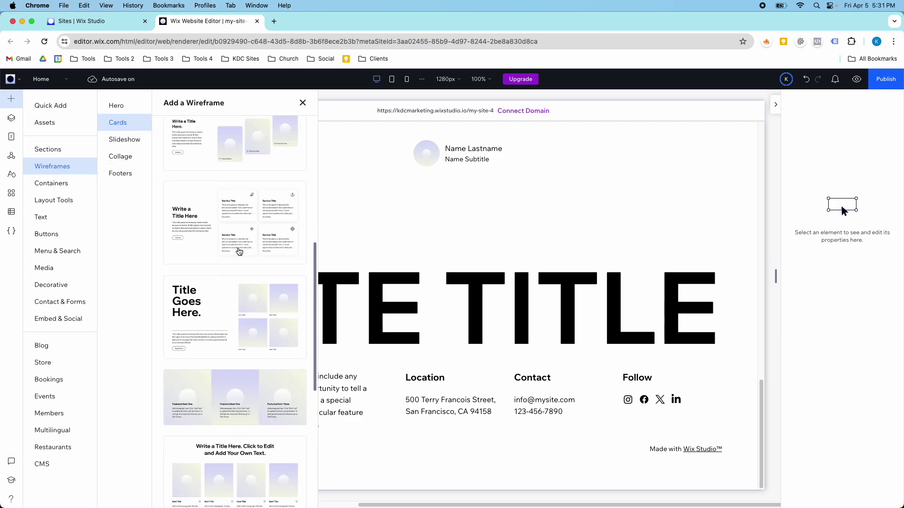
scroll(240, 253, down, 1)
scroll(236, 249, up, 8)
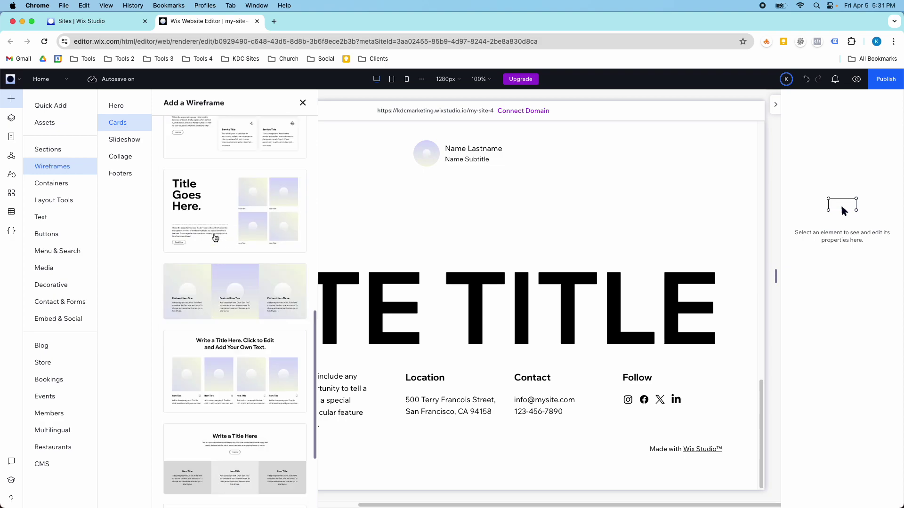
Scroll through the full list of Hero wireframe layouts
click(124, 112)
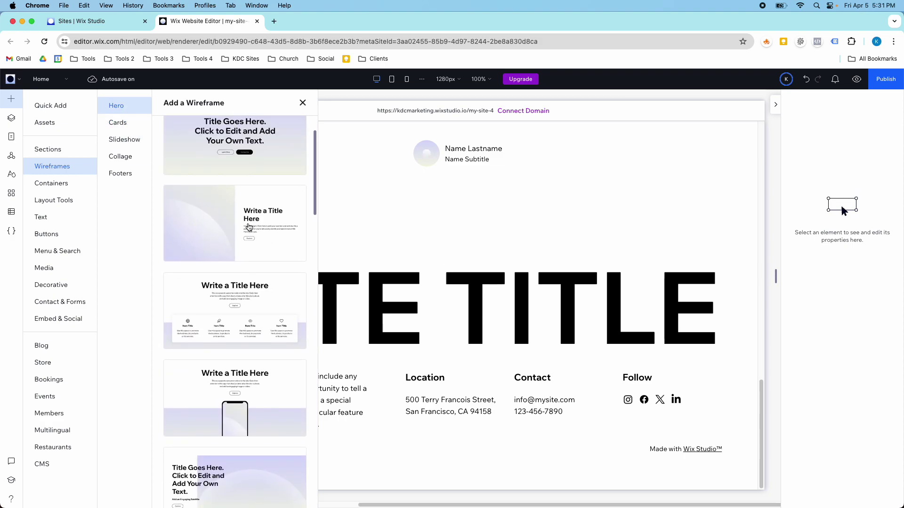
scroll(281, 248, down, 7)
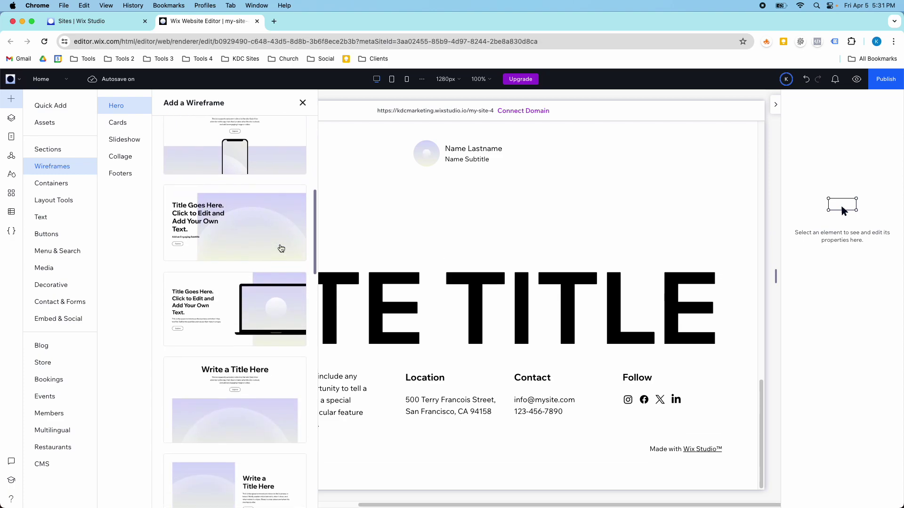
scroll(279, 251, down, 2)
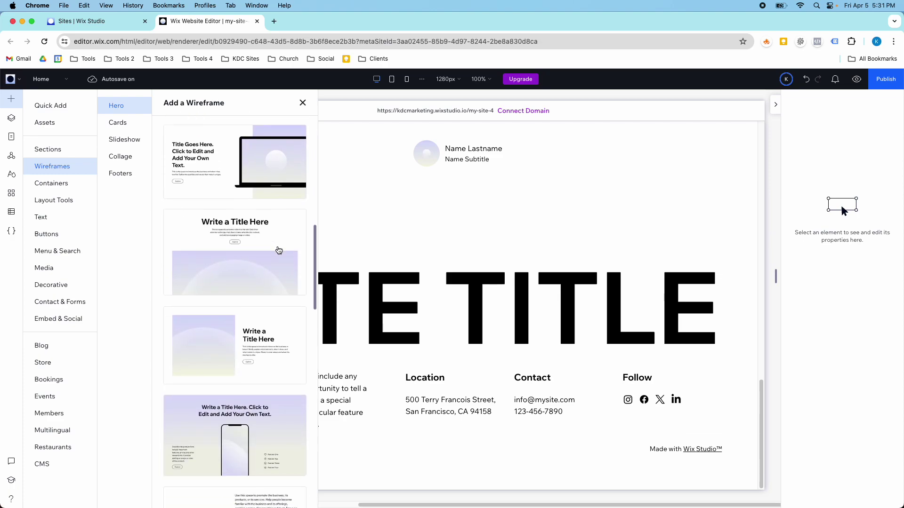
scroll(278, 252, down, 2)
scroll(279, 234, up, 3)
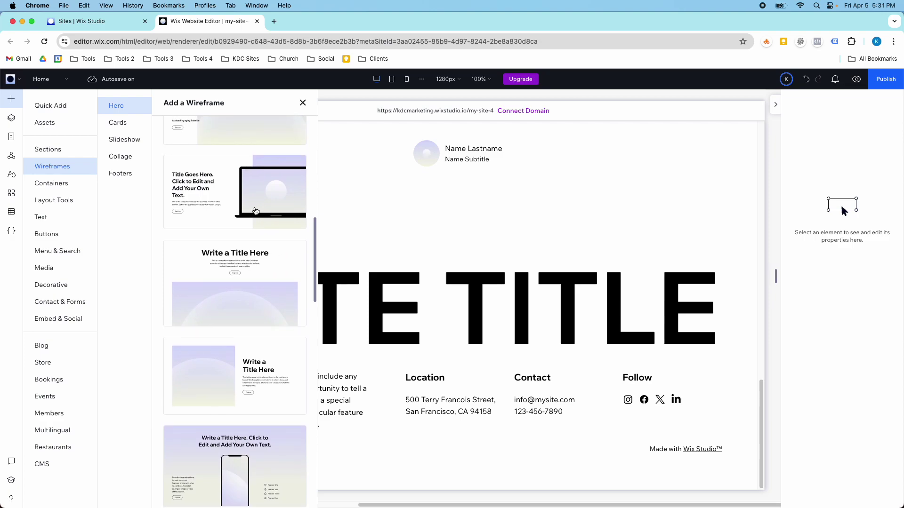
scroll(256, 211, down, 2)
scroll(256, 211, down, 6)
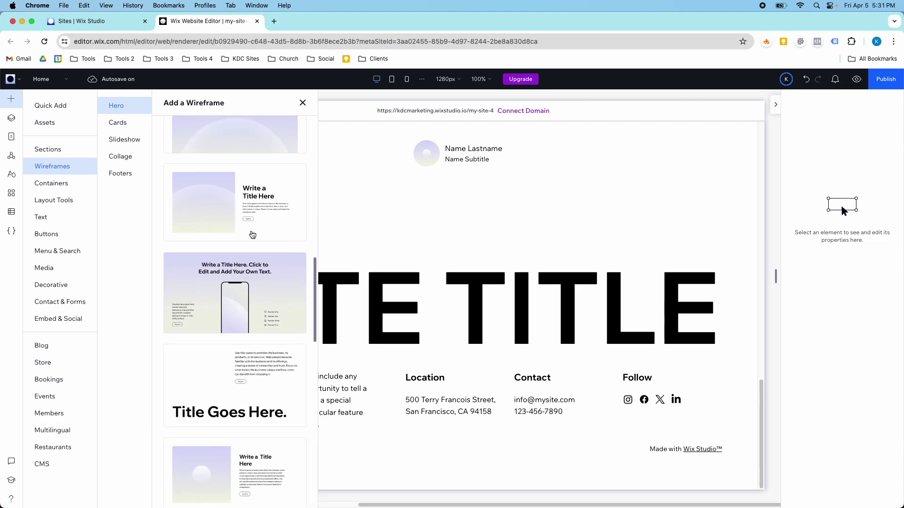
scroll(251, 279, down, 2)
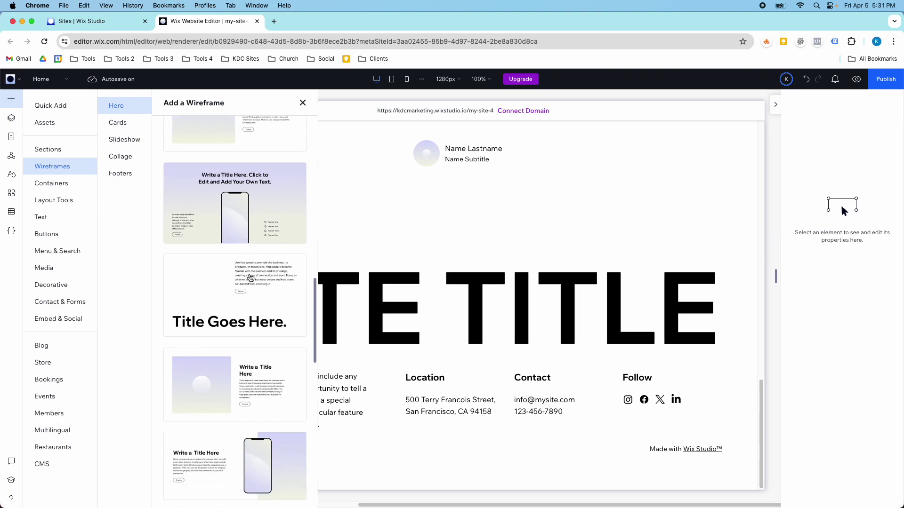
scroll(255, 286, down, 12)
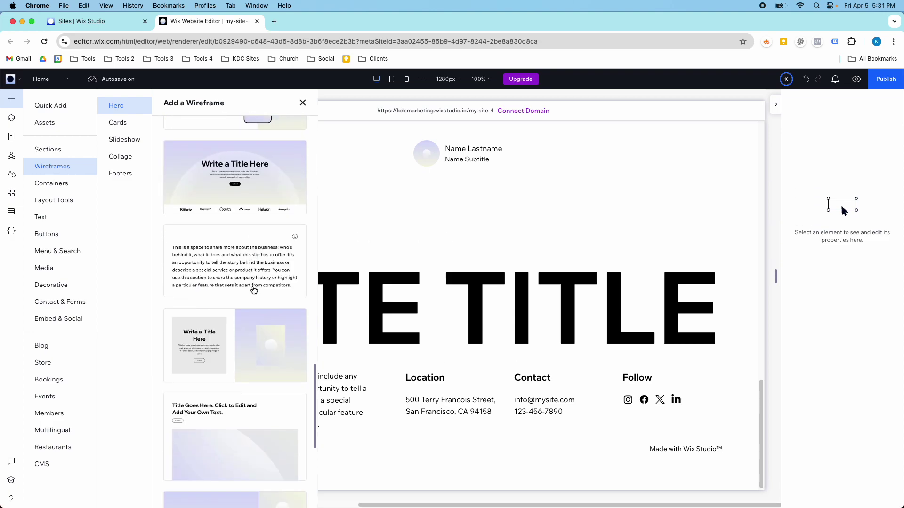
scroll(254, 290, down, 9)
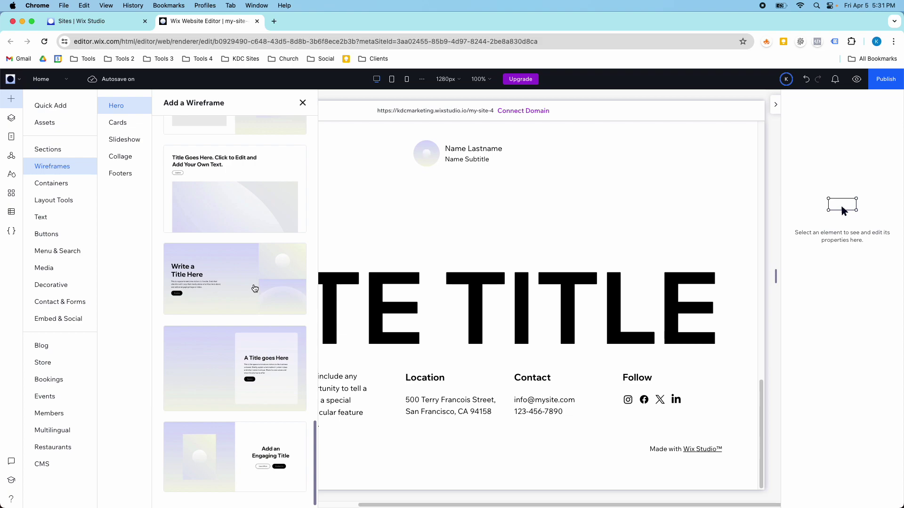
Close the Add a Wireframe panel and scroll back up to the Business Name header and hero
click(303, 103)
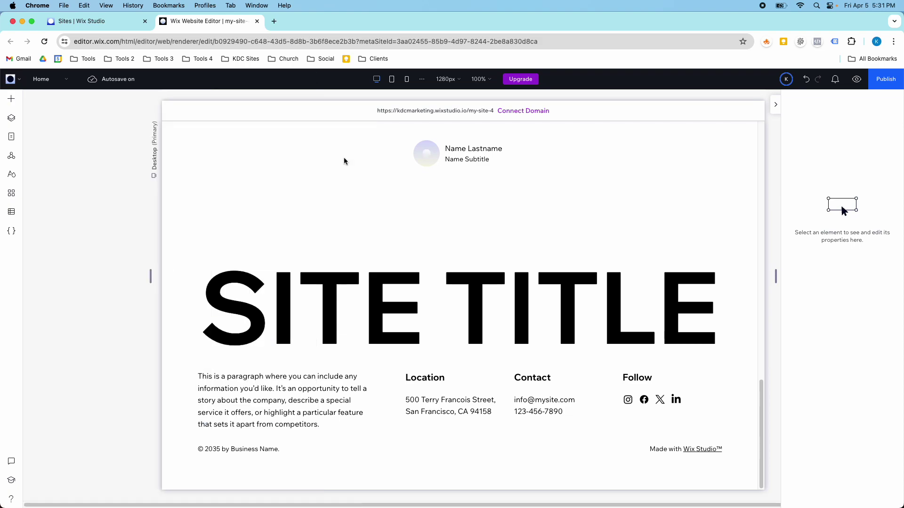
scroll(453, 255, up, 10)
scroll(453, 254, up, 5)
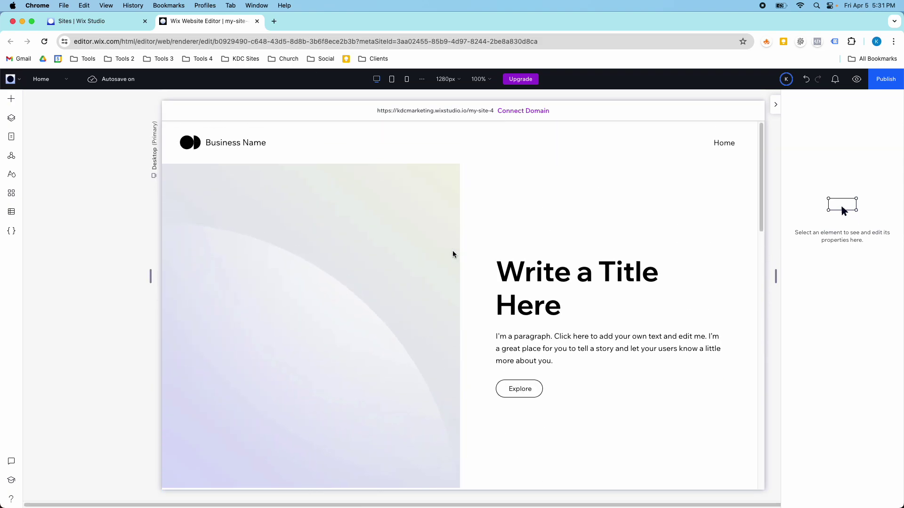